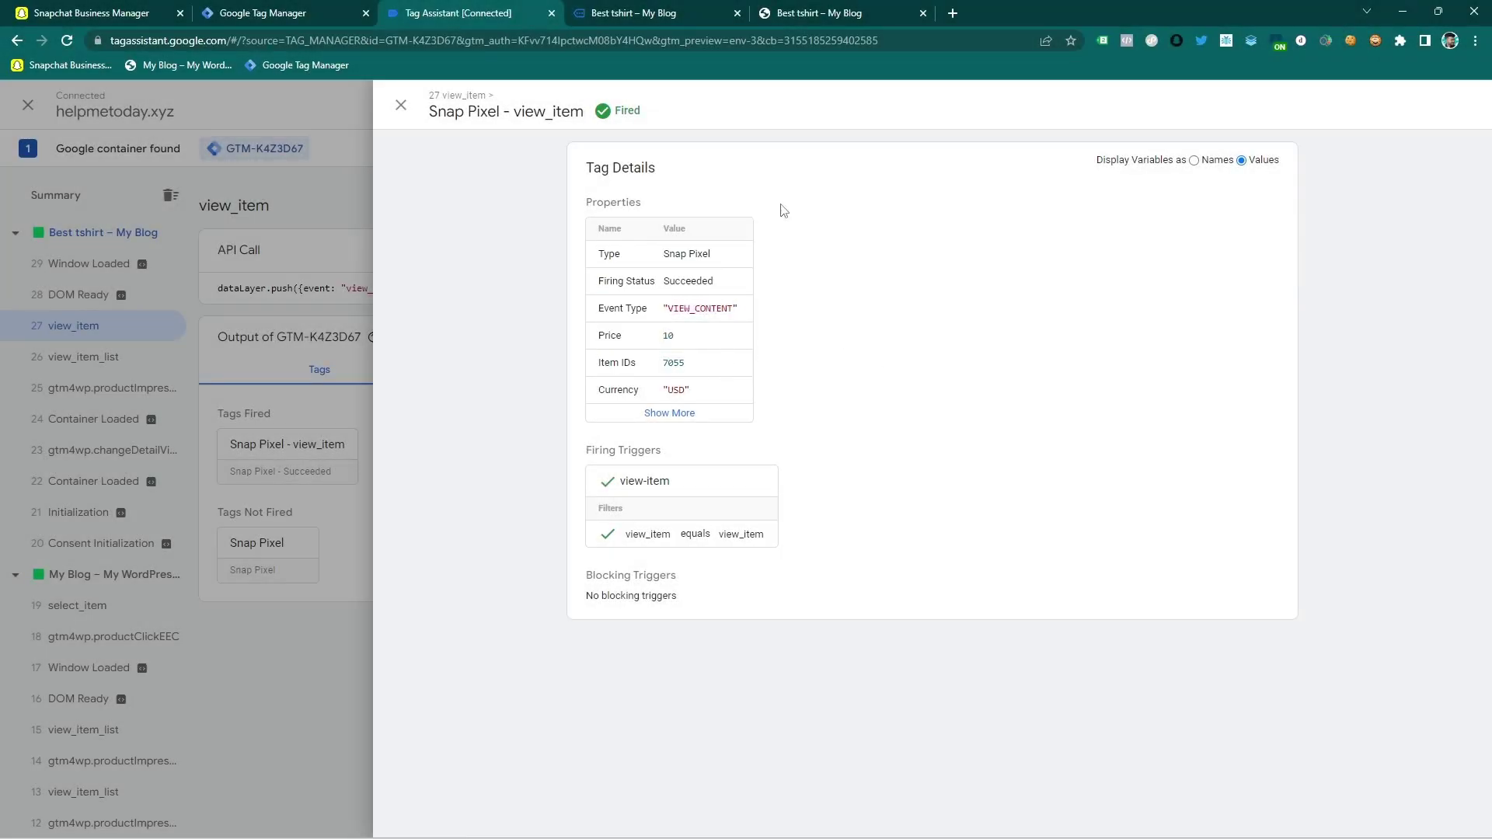
# On the Best tshirt page, view the second pixel event's details in Snap Pixel Helper.
pyautogui.click(633, 13)
pyautogui.click(1176, 40)
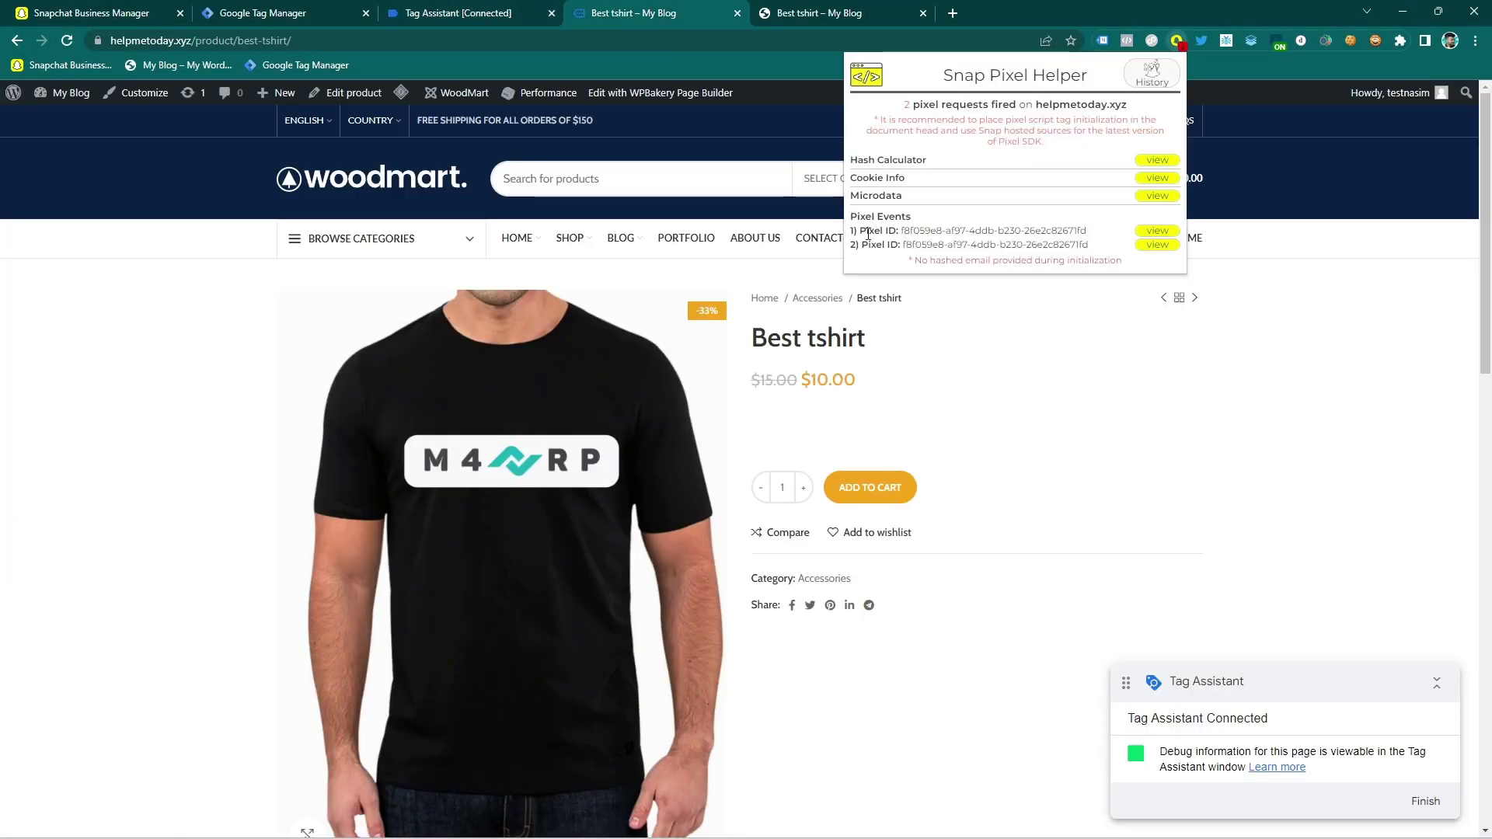
pyautogui.click(1157, 244)
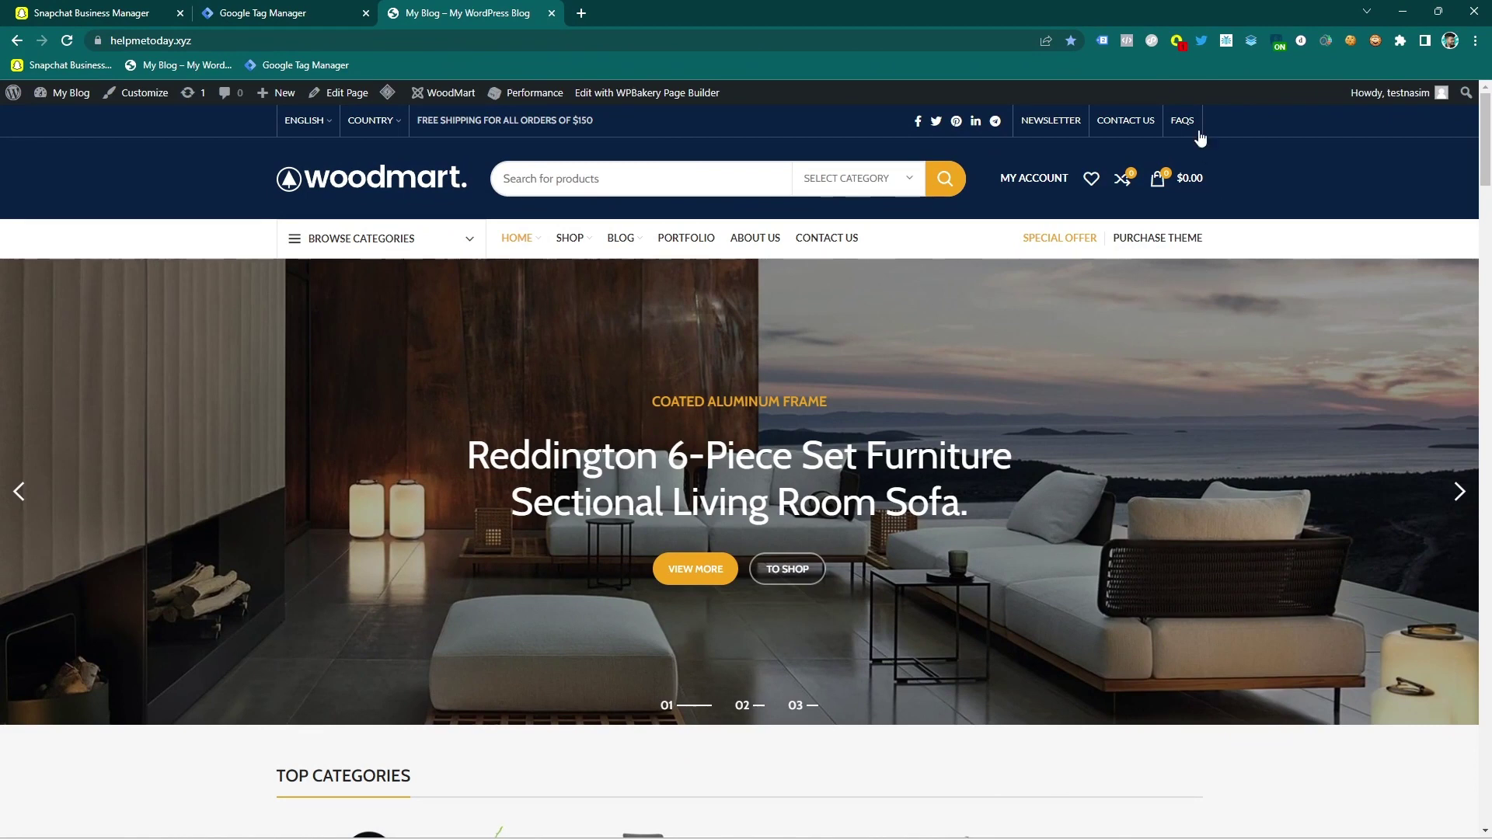
# Confirm only one pixel request fires on the homepage, then open Tag Manager's Tags list.
pyautogui.click(1177, 41)
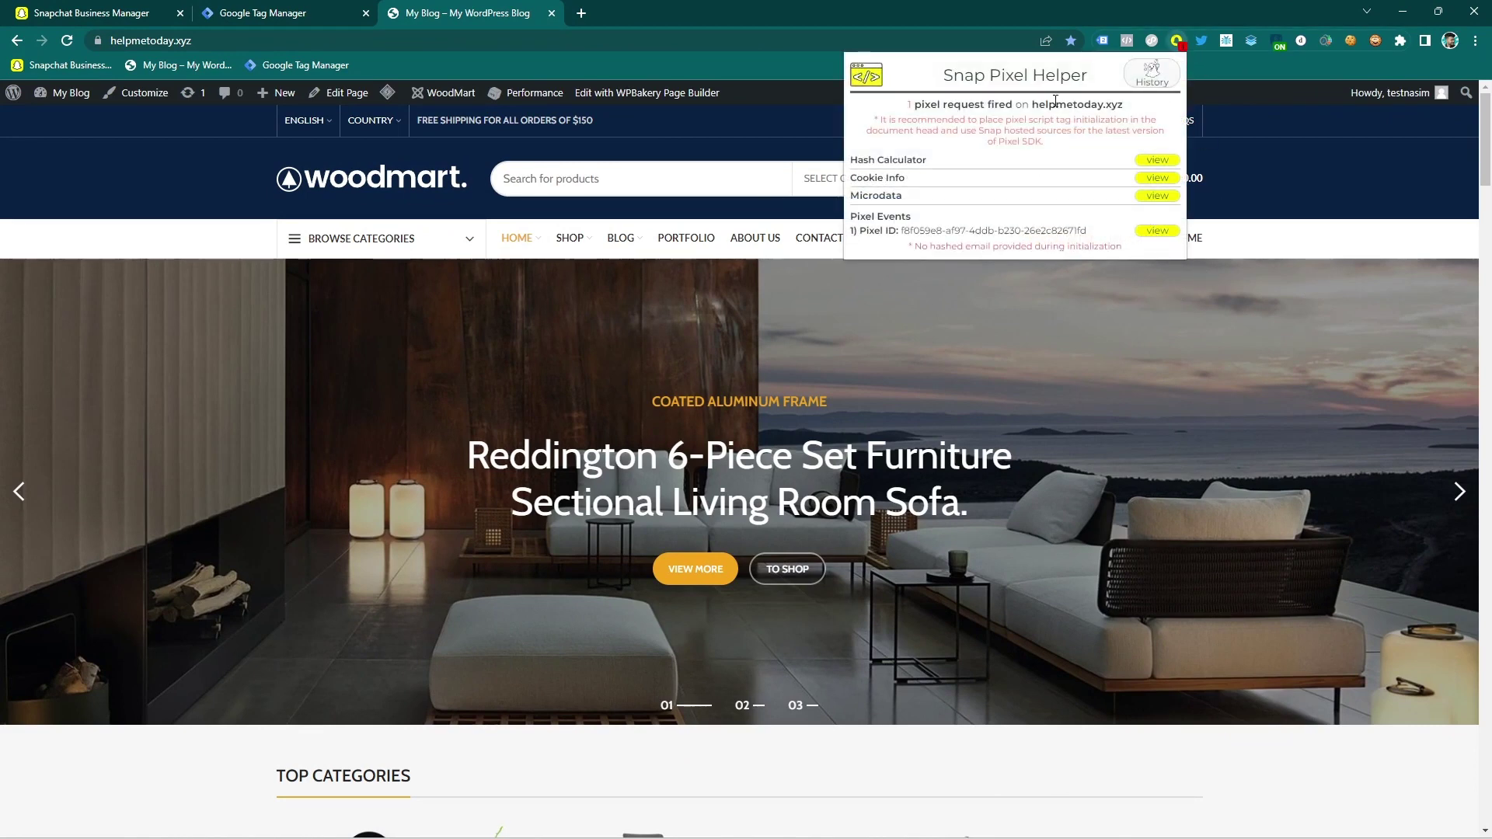
pyautogui.click(1178, 39)
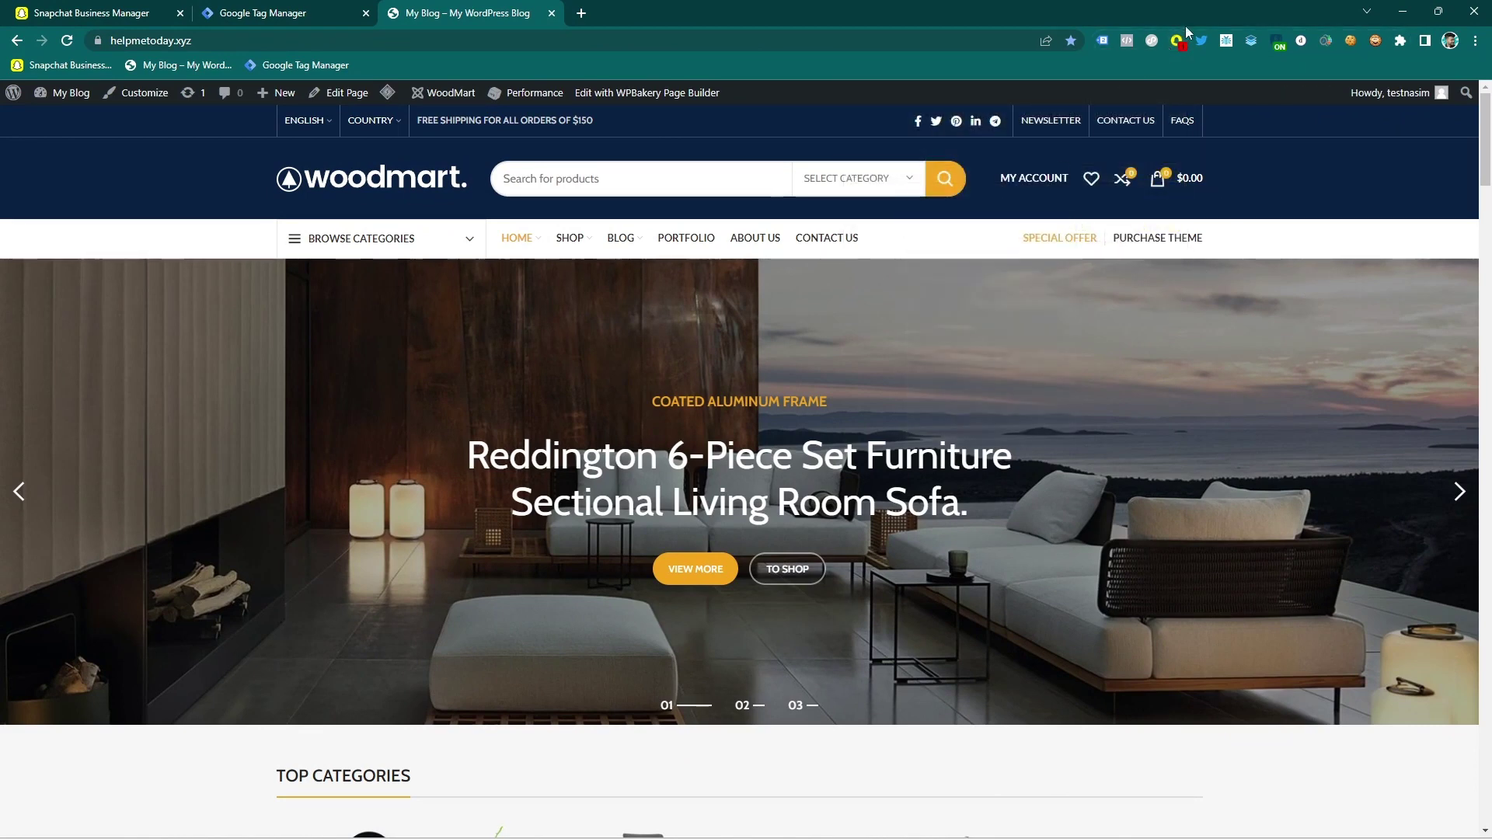
pyautogui.click(263, 13)
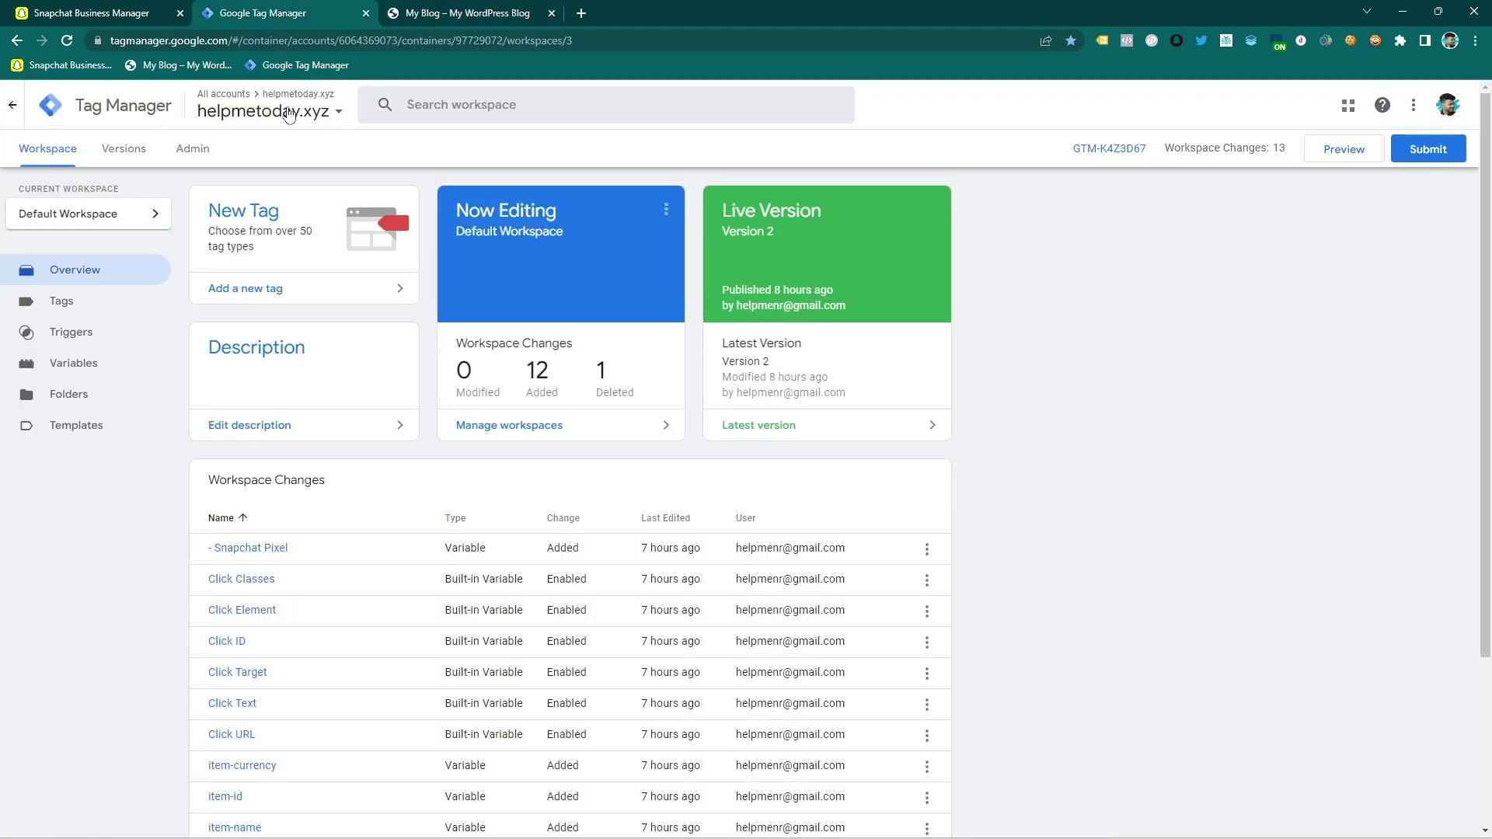
pyautogui.click(84, 303)
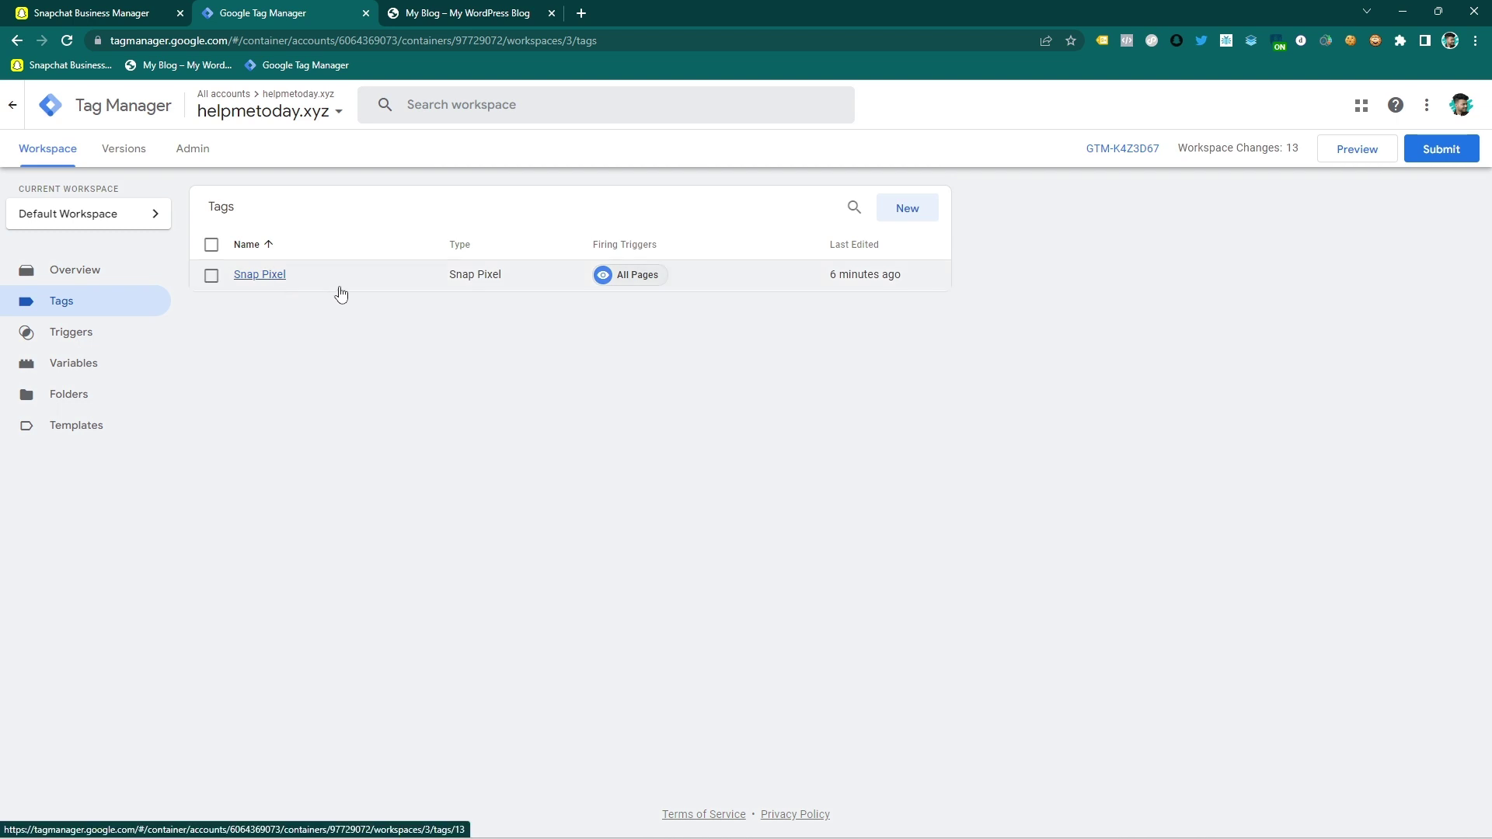
# Confirm only one pixel request fires on the Best tshirt page, then return to Tag Manager.
pyautogui.click(467, 13)
pyautogui.scroll(-8, 933, 334)
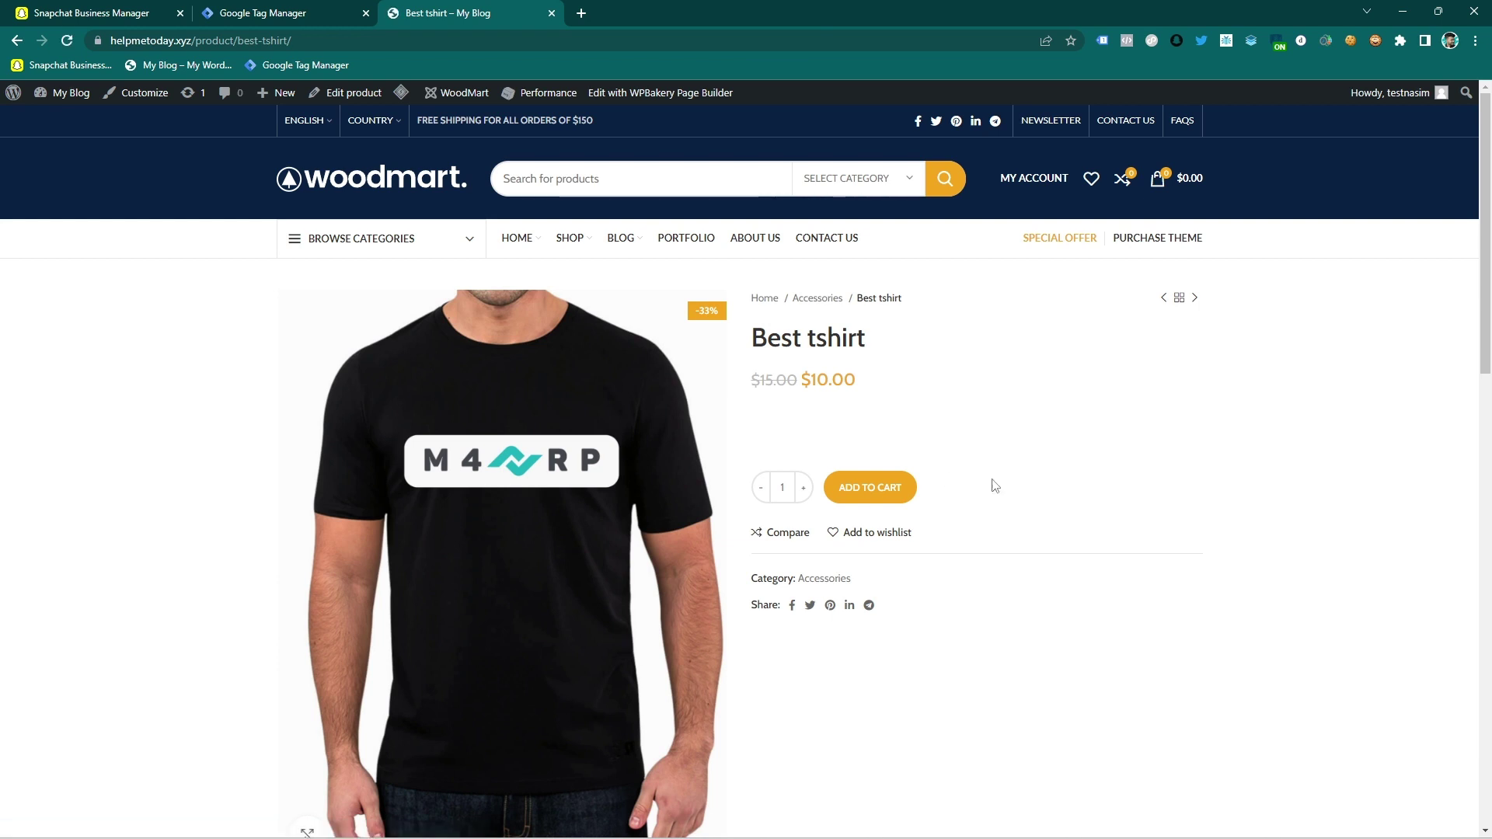
pyautogui.click(1177, 42)
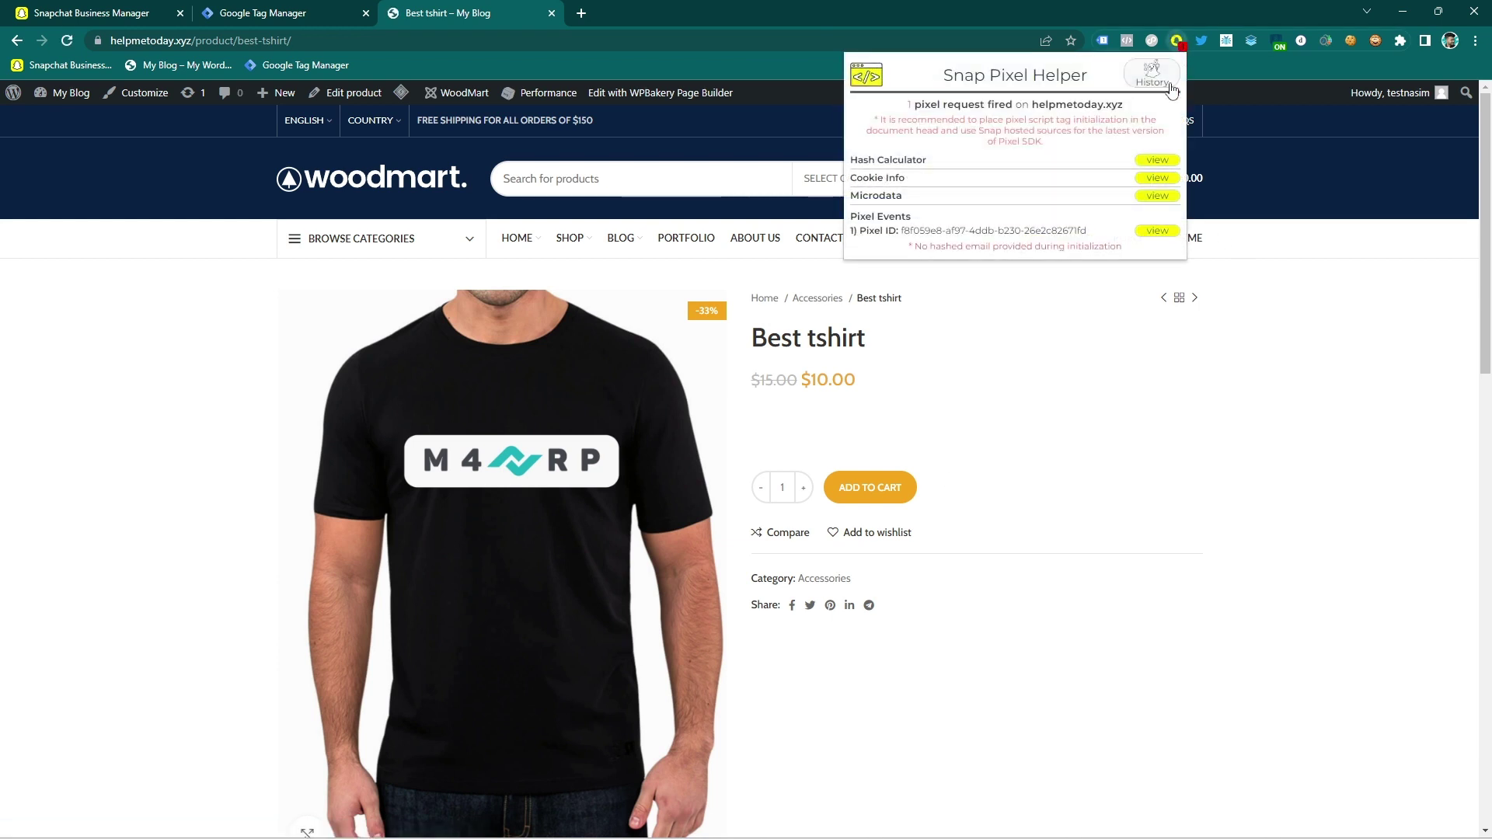
pyautogui.click(973, 373)
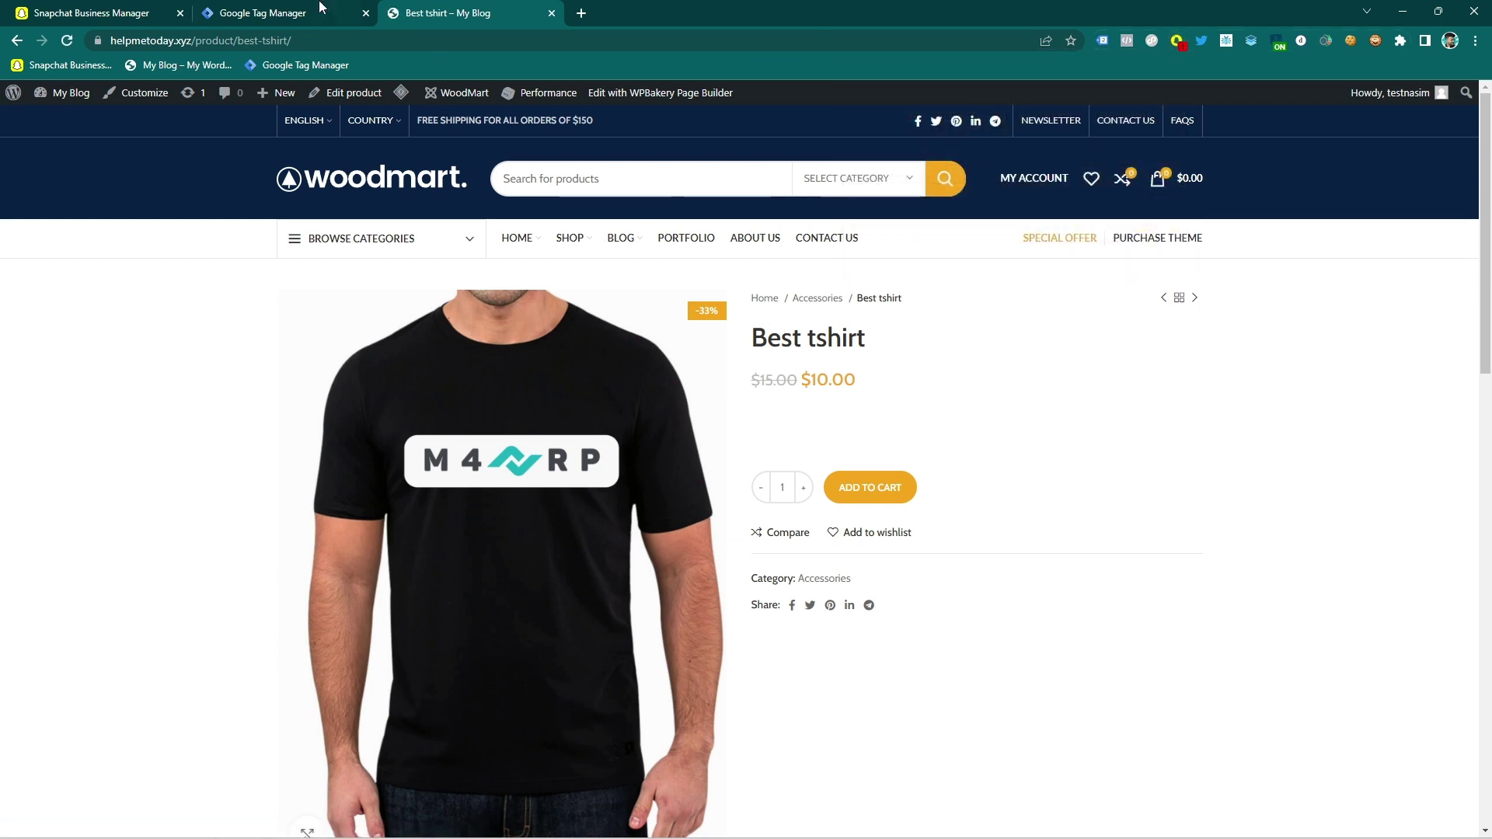
pyautogui.click(272, 8)
# Start a preview session connected to helpmetoday.xyz and load the Best tshirt product page.
pyautogui.click(1353, 148)
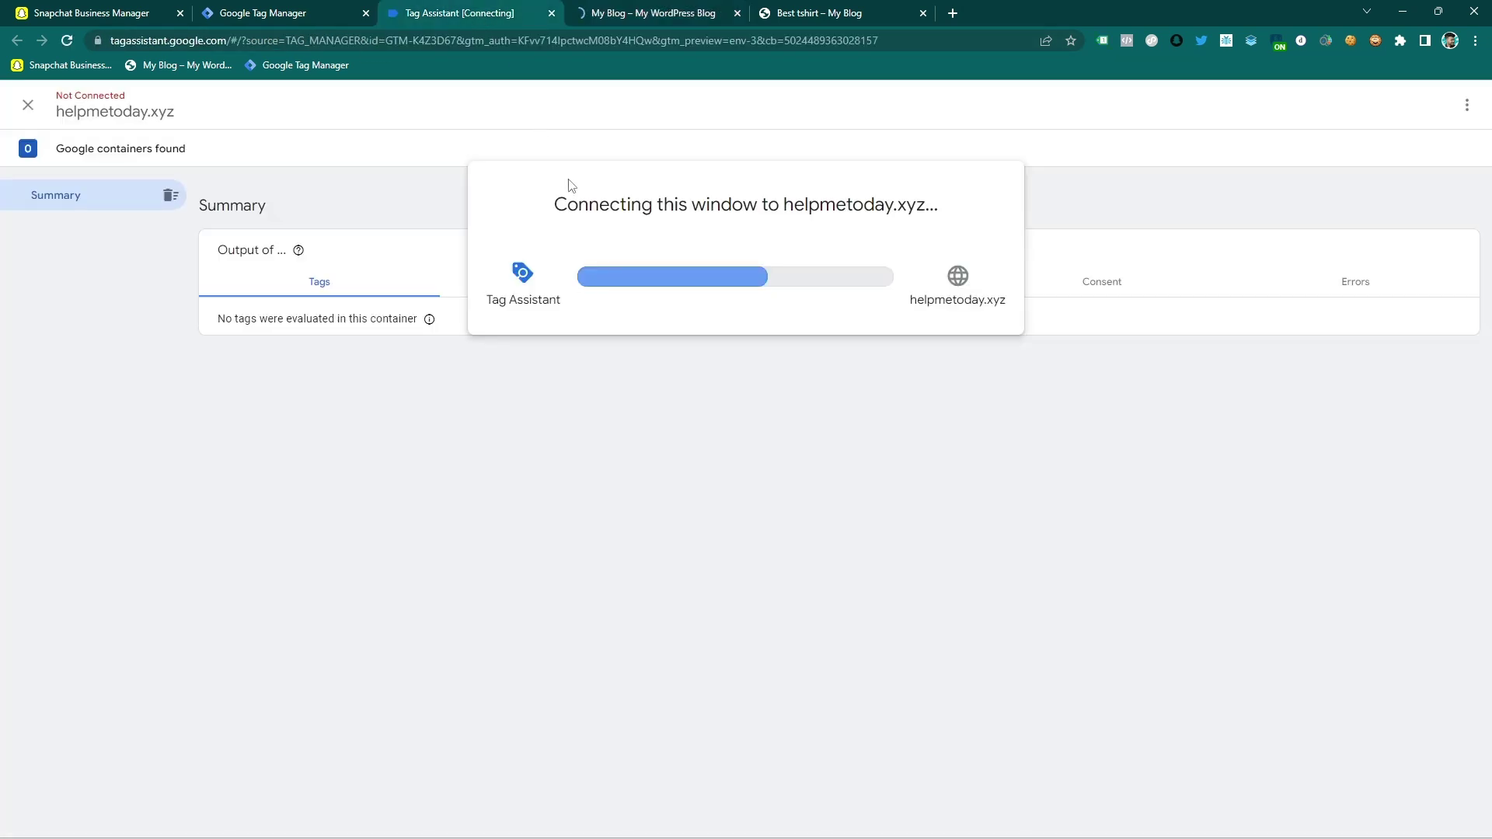
pyautogui.click(661, 8)
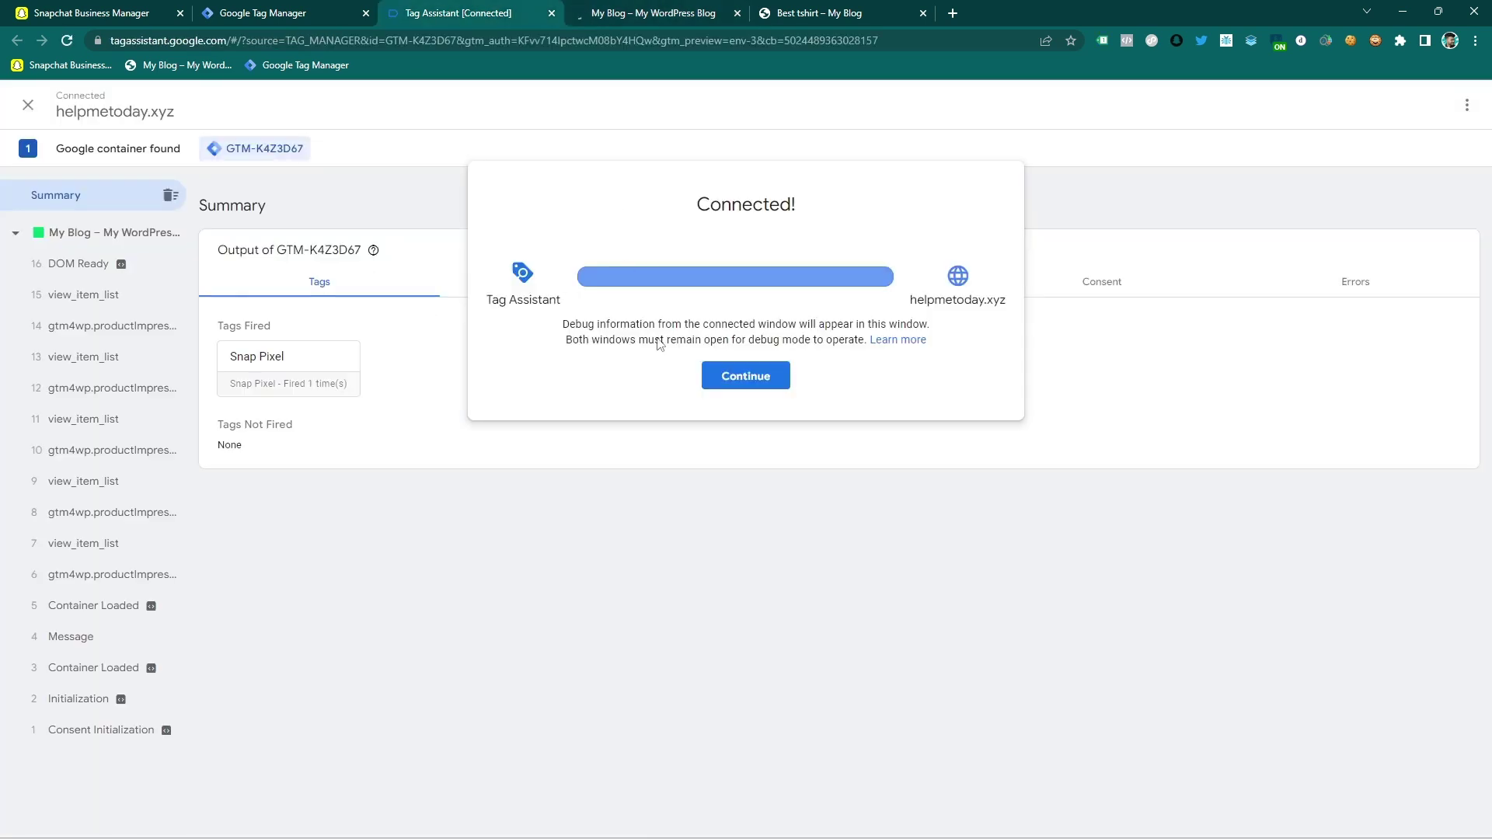
pyautogui.click(721, 376)
pyautogui.click(657, 9)
pyautogui.scroll(-8, 972, 614)
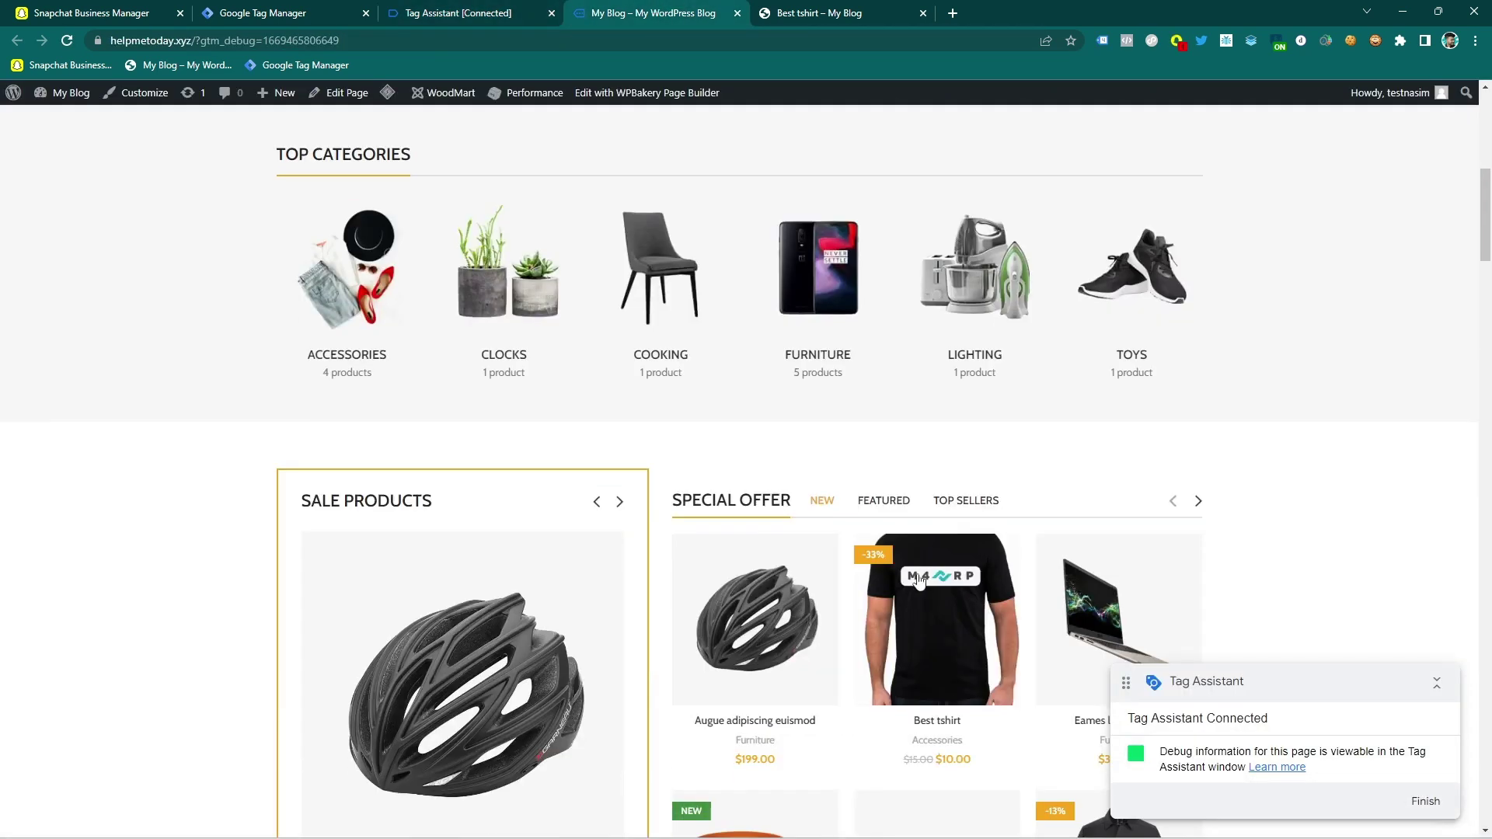
pyautogui.click(971, 613)
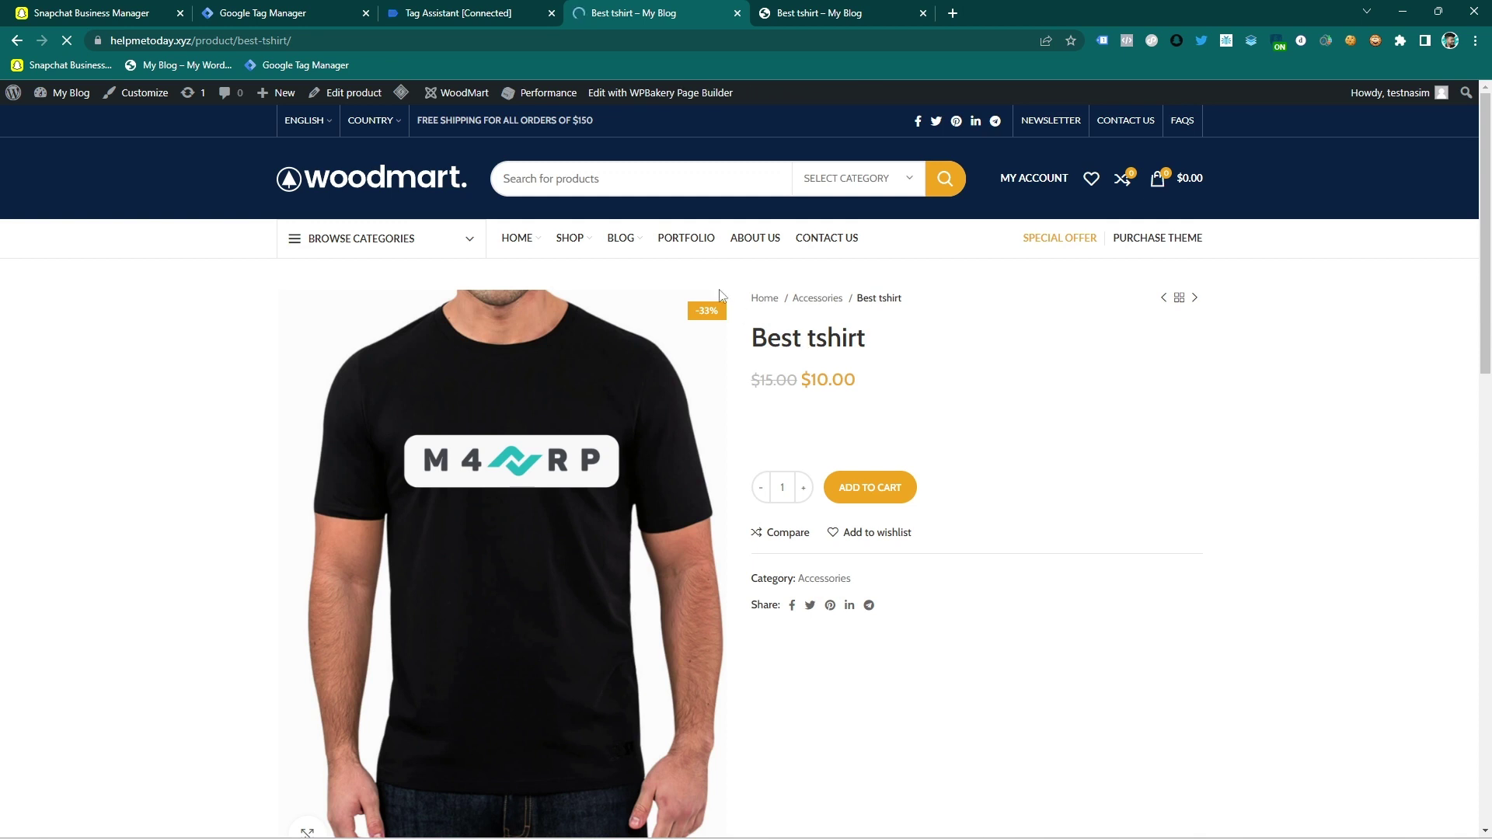
# Confirm Snap Pixel didn't fire on view_item, copy the event name, and open GTM Triggers.
pyautogui.hotkey('ctrl', 'shift', 'Tab')
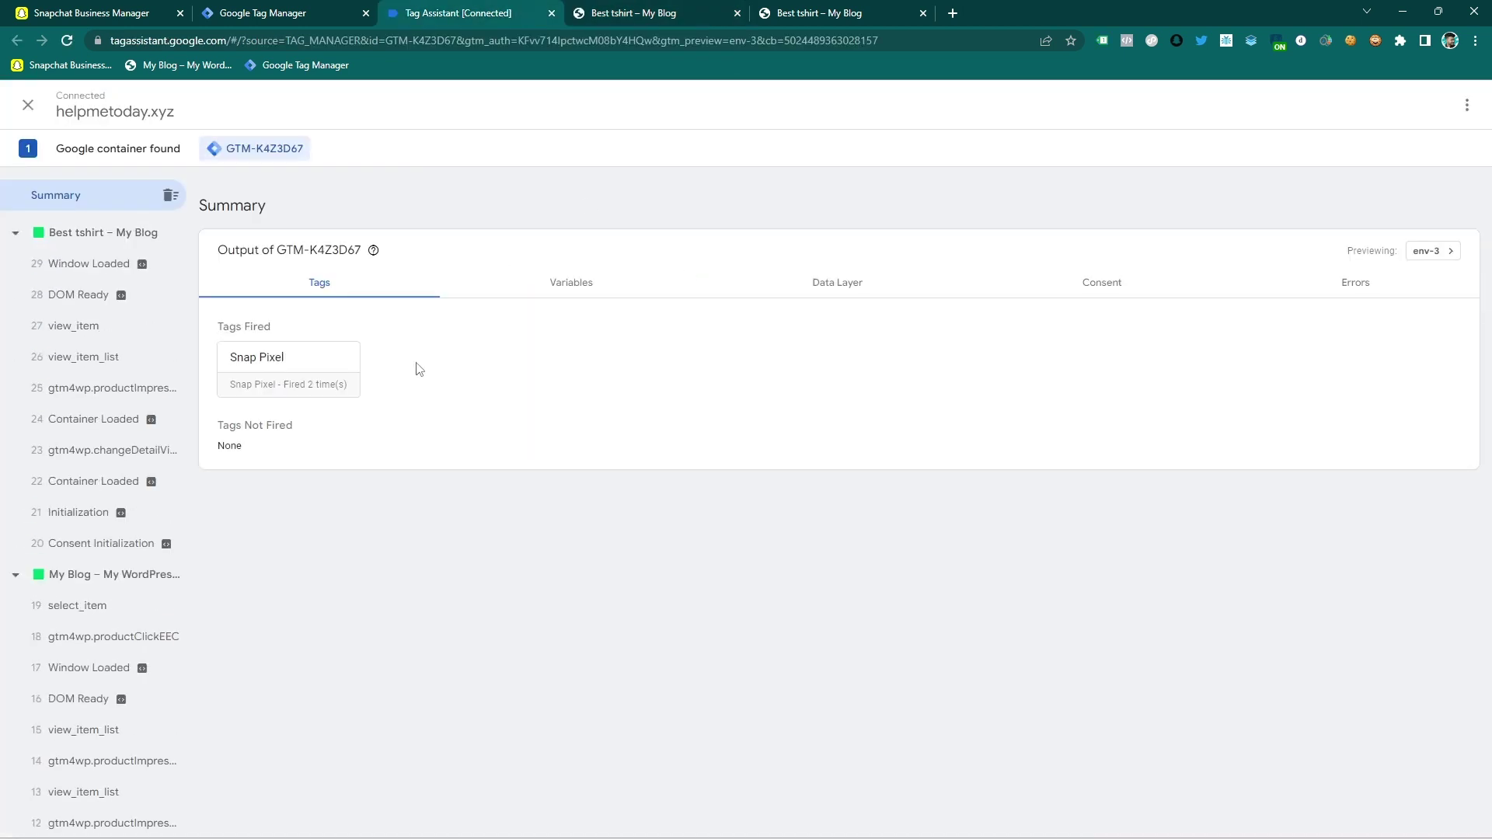
pyautogui.click(118, 341)
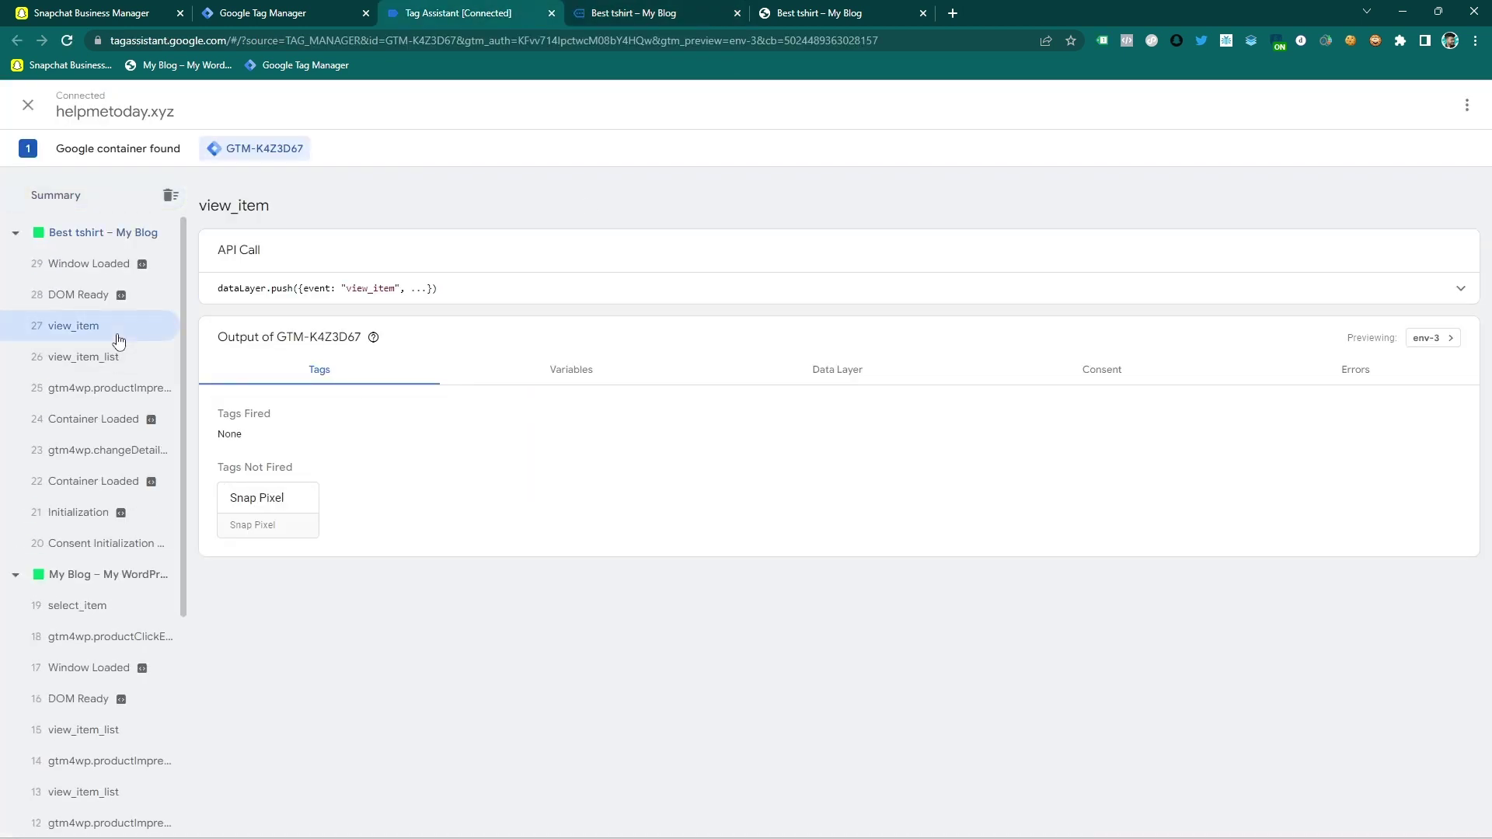
pyautogui.doubleClick(359, 288)
pyautogui.rightClick(359, 287)
pyautogui.click(424, 303)
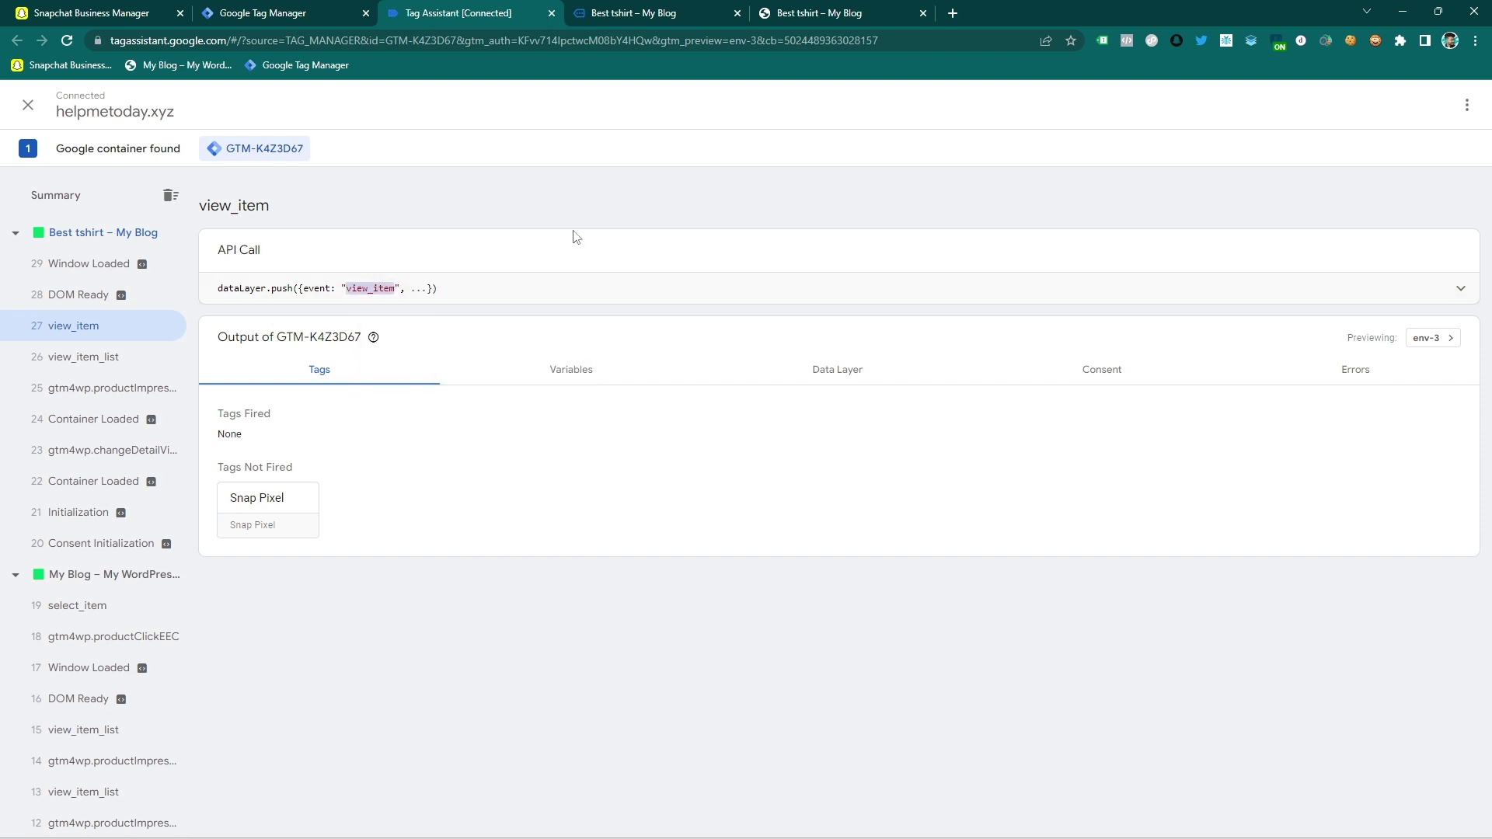
pyautogui.click(264, 13)
pyautogui.click(98, 334)
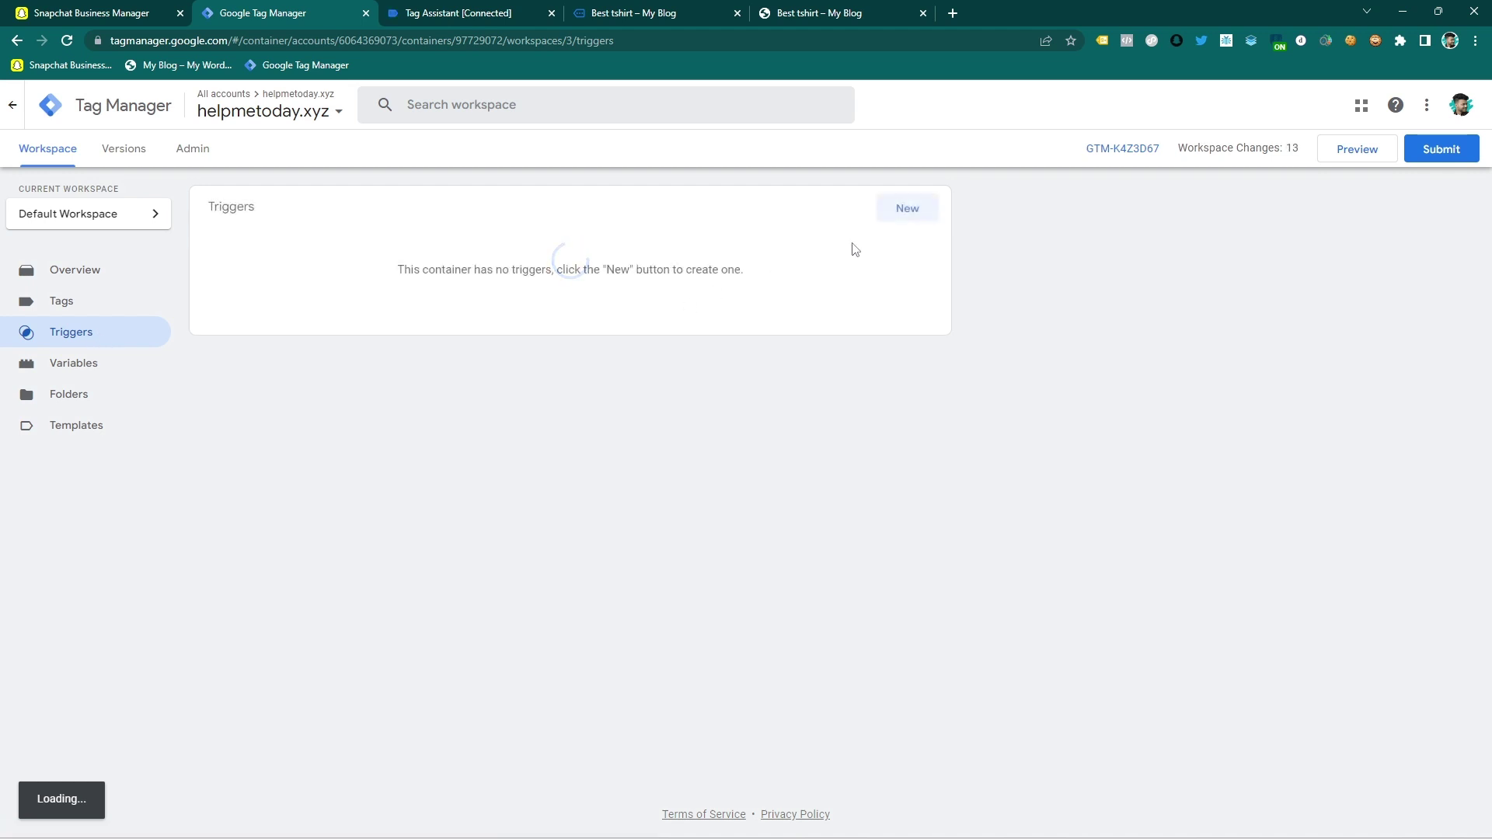
# Create a new Custom Event trigger with Event name view_item.
pyautogui.click(900, 207)
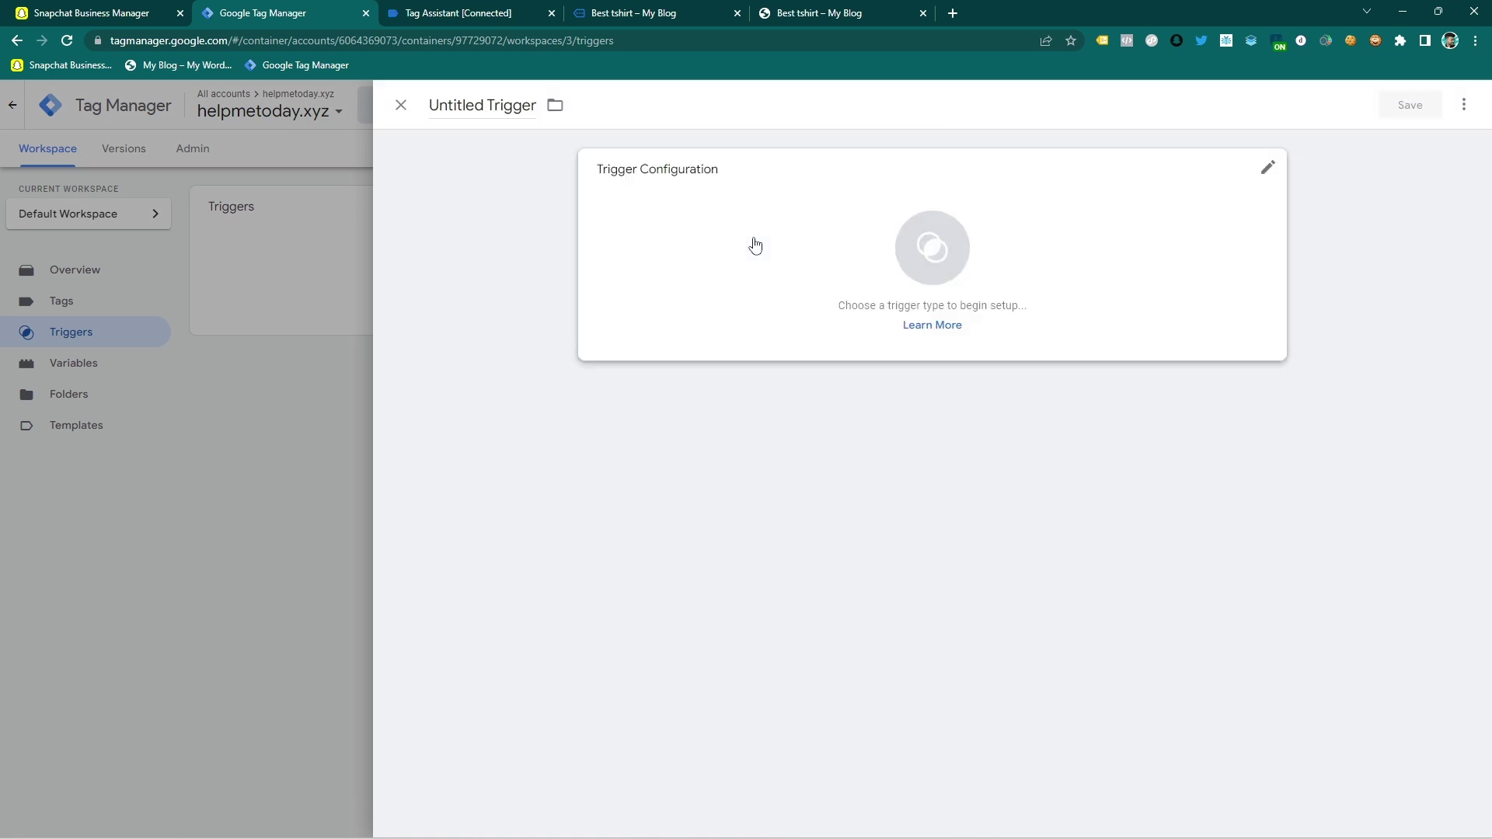
pyautogui.click(753, 244)
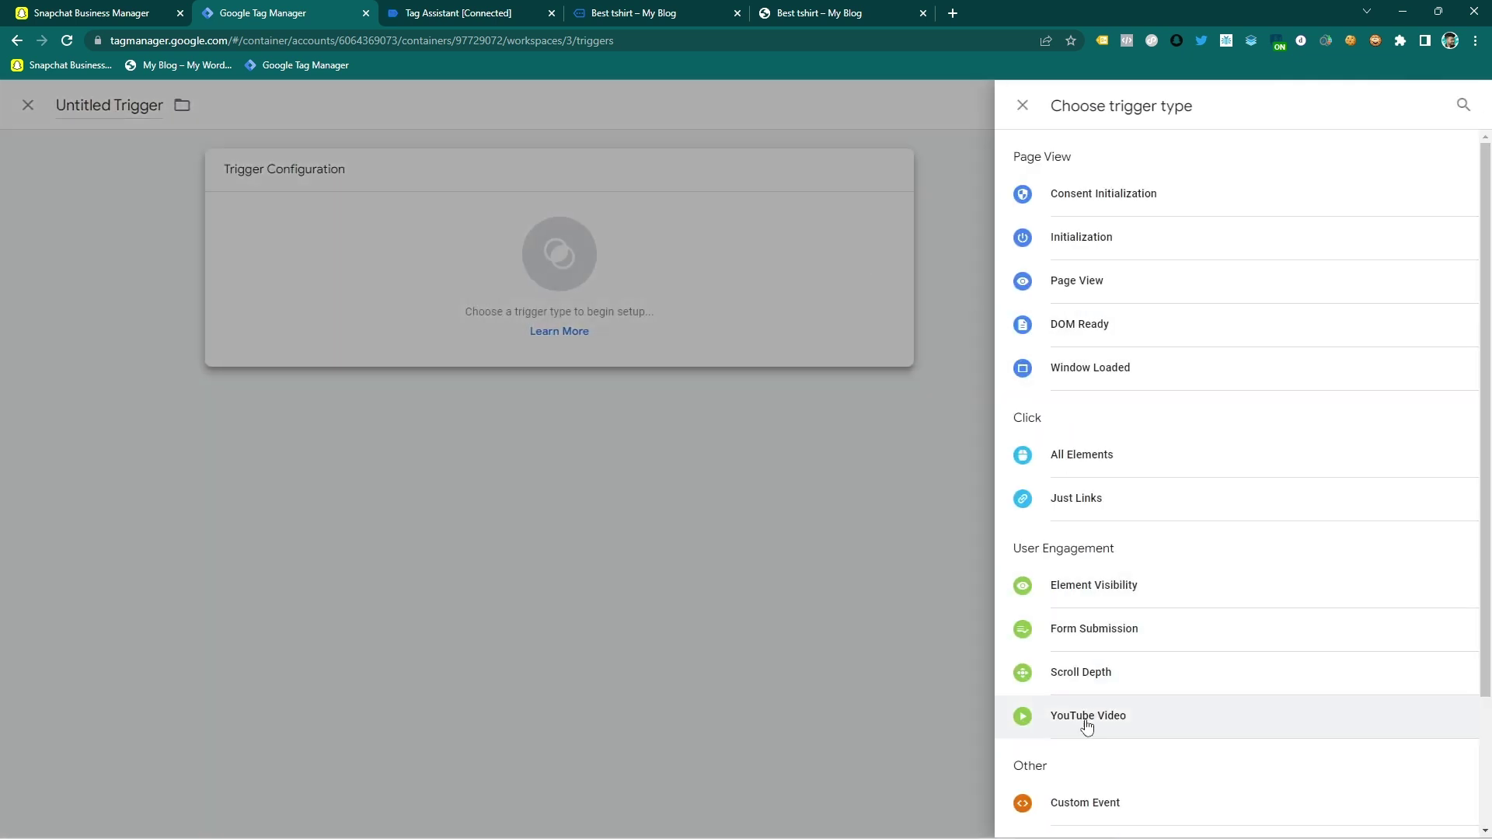
pyautogui.click(1018, 805)
pyautogui.click(692, 323)
pyautogui.hotkey('ctrl', 'v')
# Title the trigger view-item and save it.
pyautogui.doubleClick(497, 104)
pyautogui.hotkey('ctrl', 'a')
pyautogui.hotkey('ctrl', 'v')
pyautogui.click(466, 104)
pyautogui.press('BackSpace')
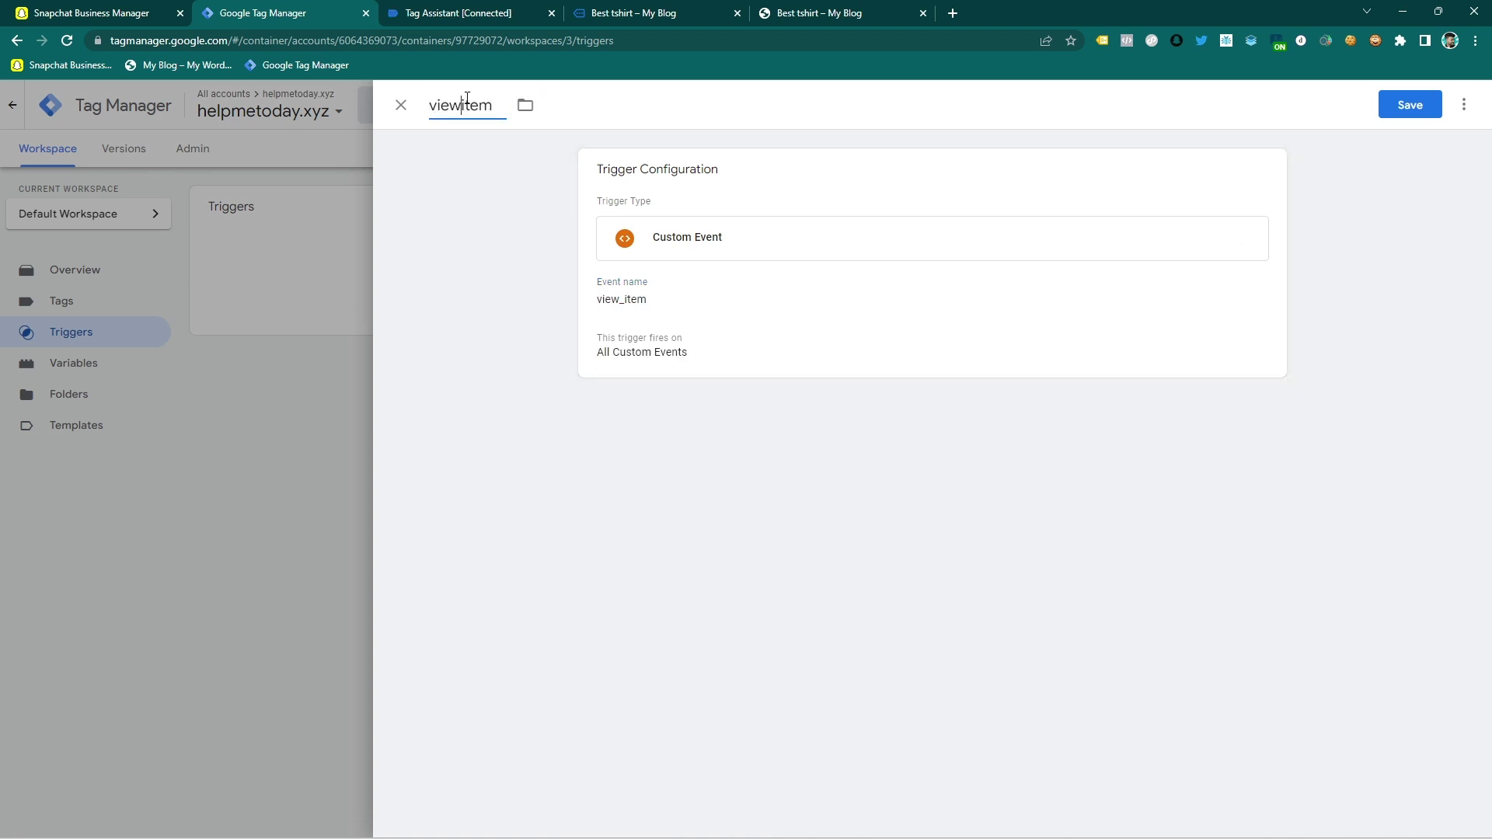
pyautogui.write('-')
pyautogui.click(1395, 104)
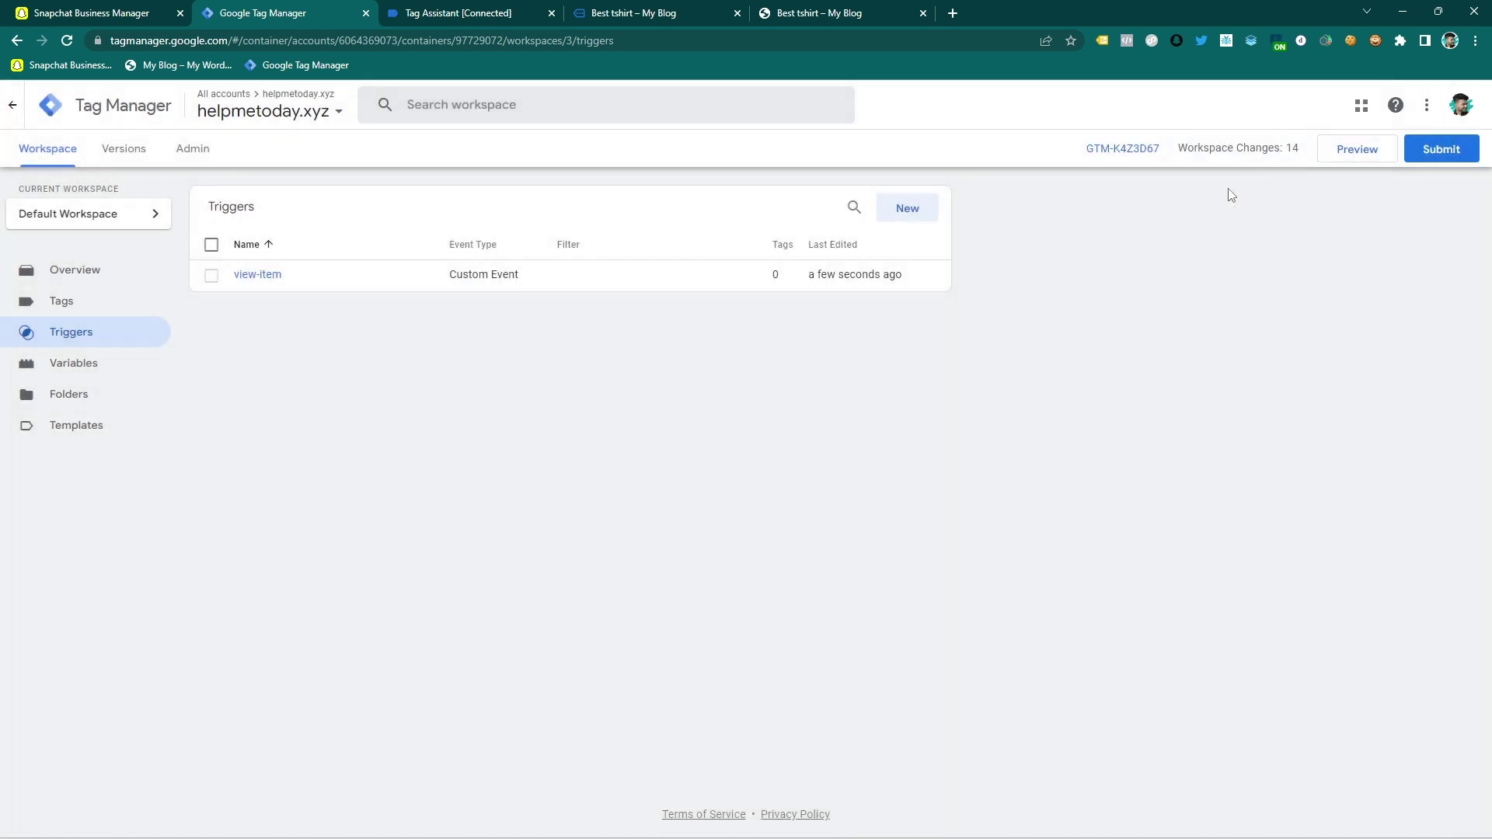
# Create a new Snap Pixel tag with Pixel ID set to the Snapchat Pixel variable.
pyautogui.click(91, 301)
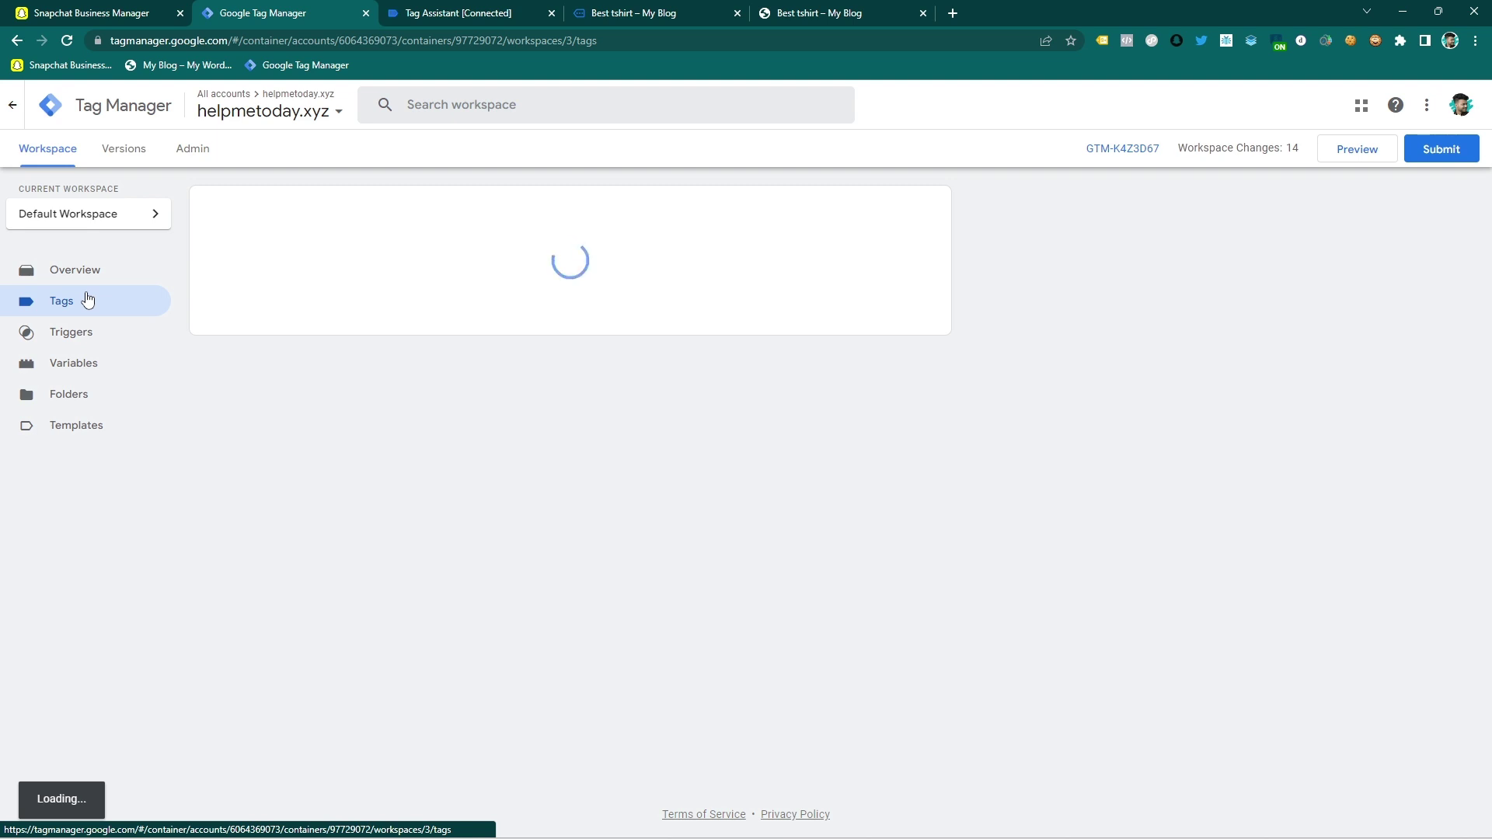
pyautogui.click(909, 208)
pyautogui.click(915, 226)
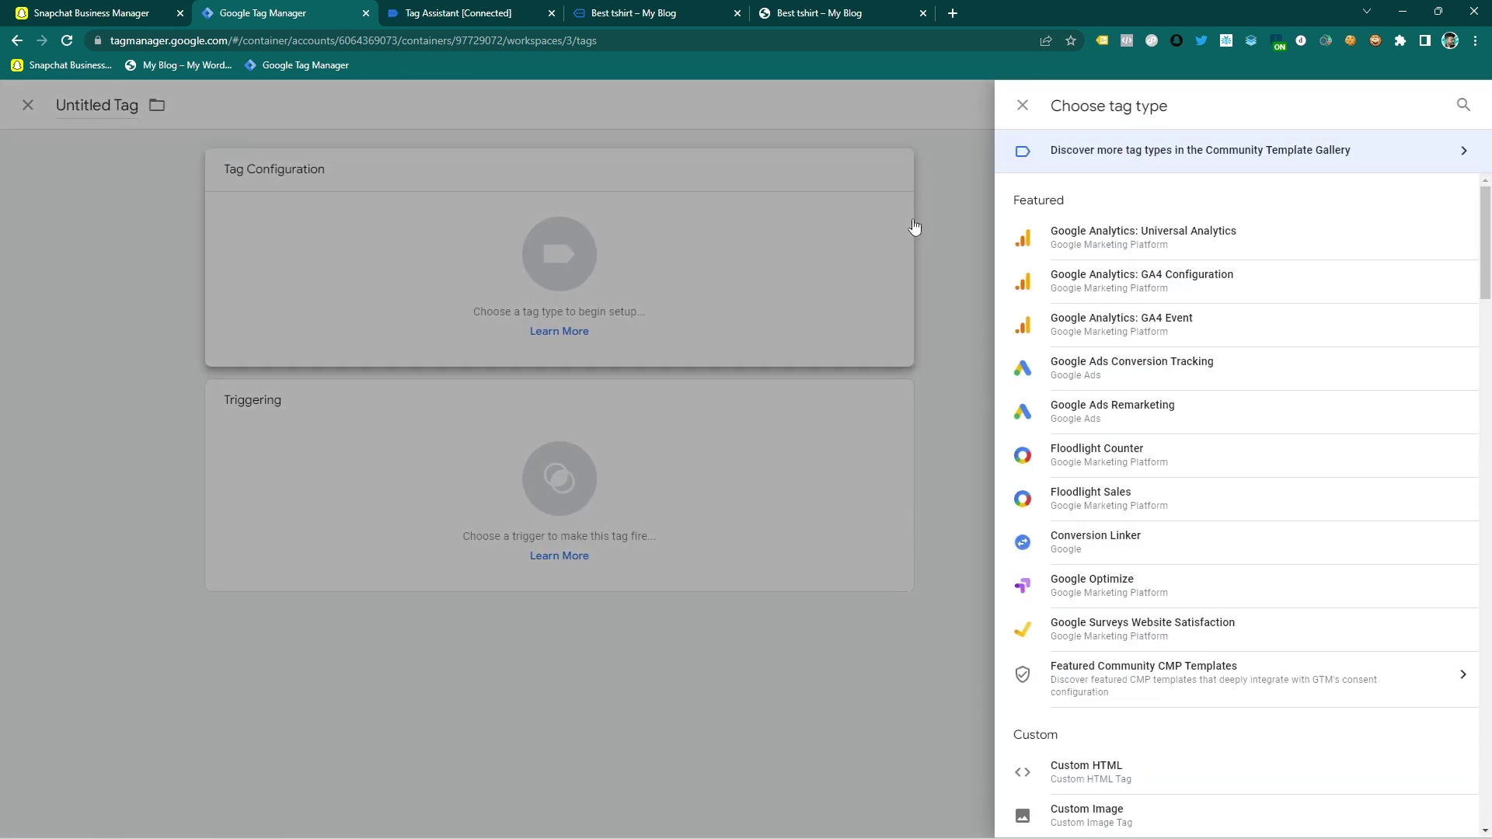
pyautogui.scroll(-4, 1222, 560)
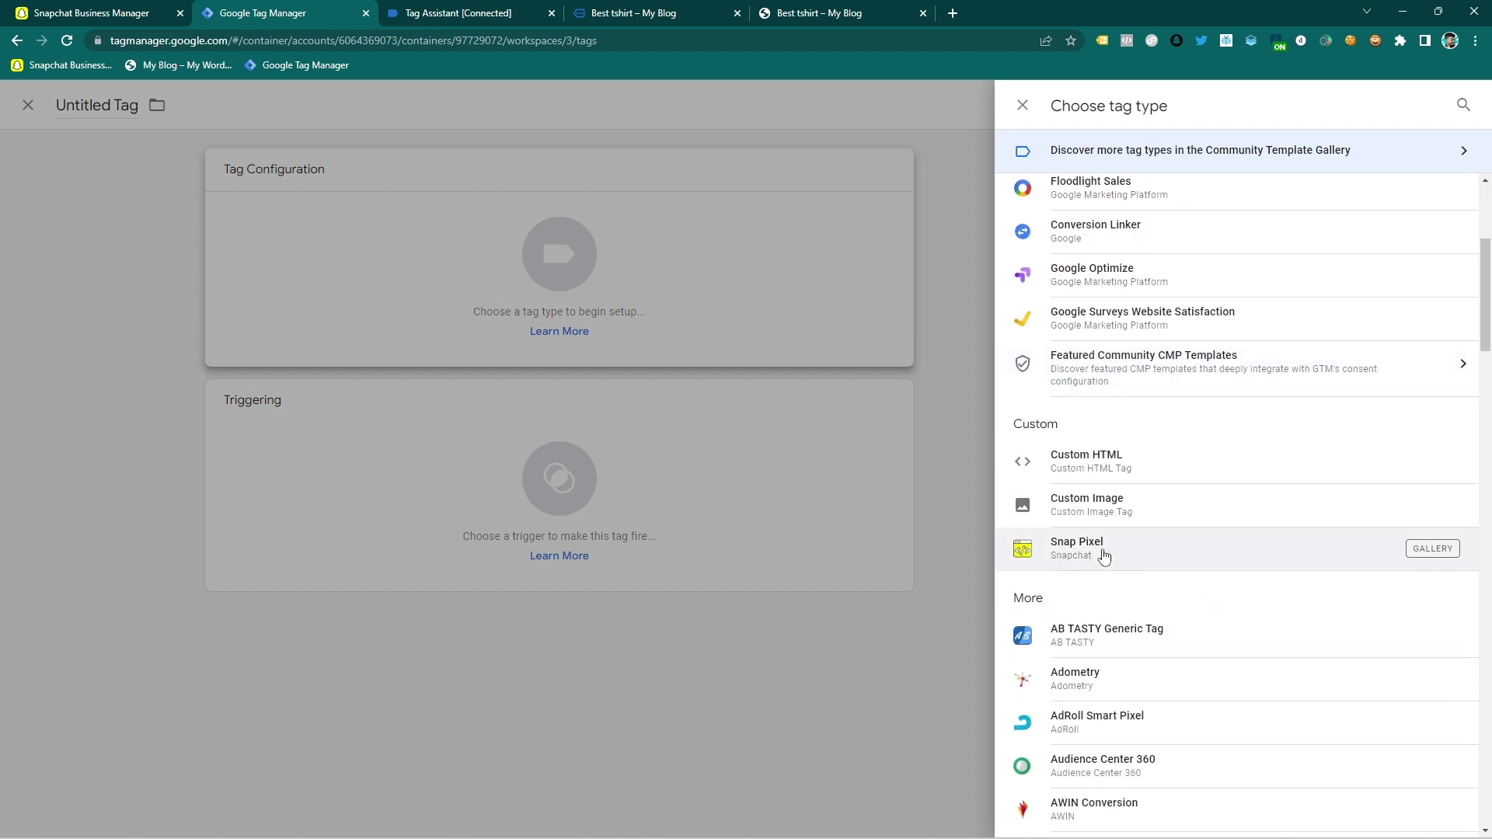
pyautogui.click(1145, 557)
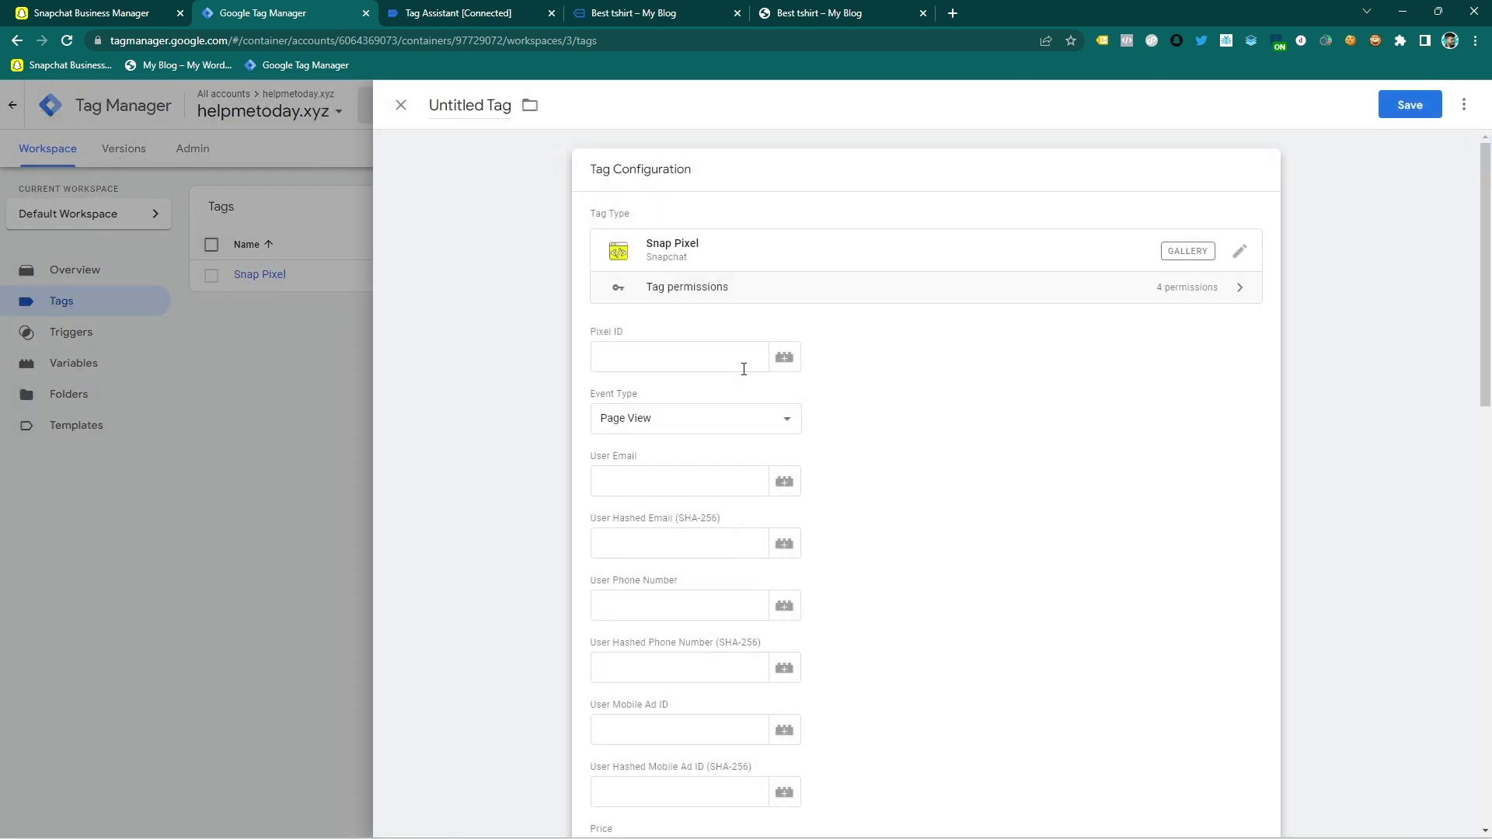
pyautogui.click(620, 363)
pyautogui.click(784, 357)
pyautogui.click(544, 178)
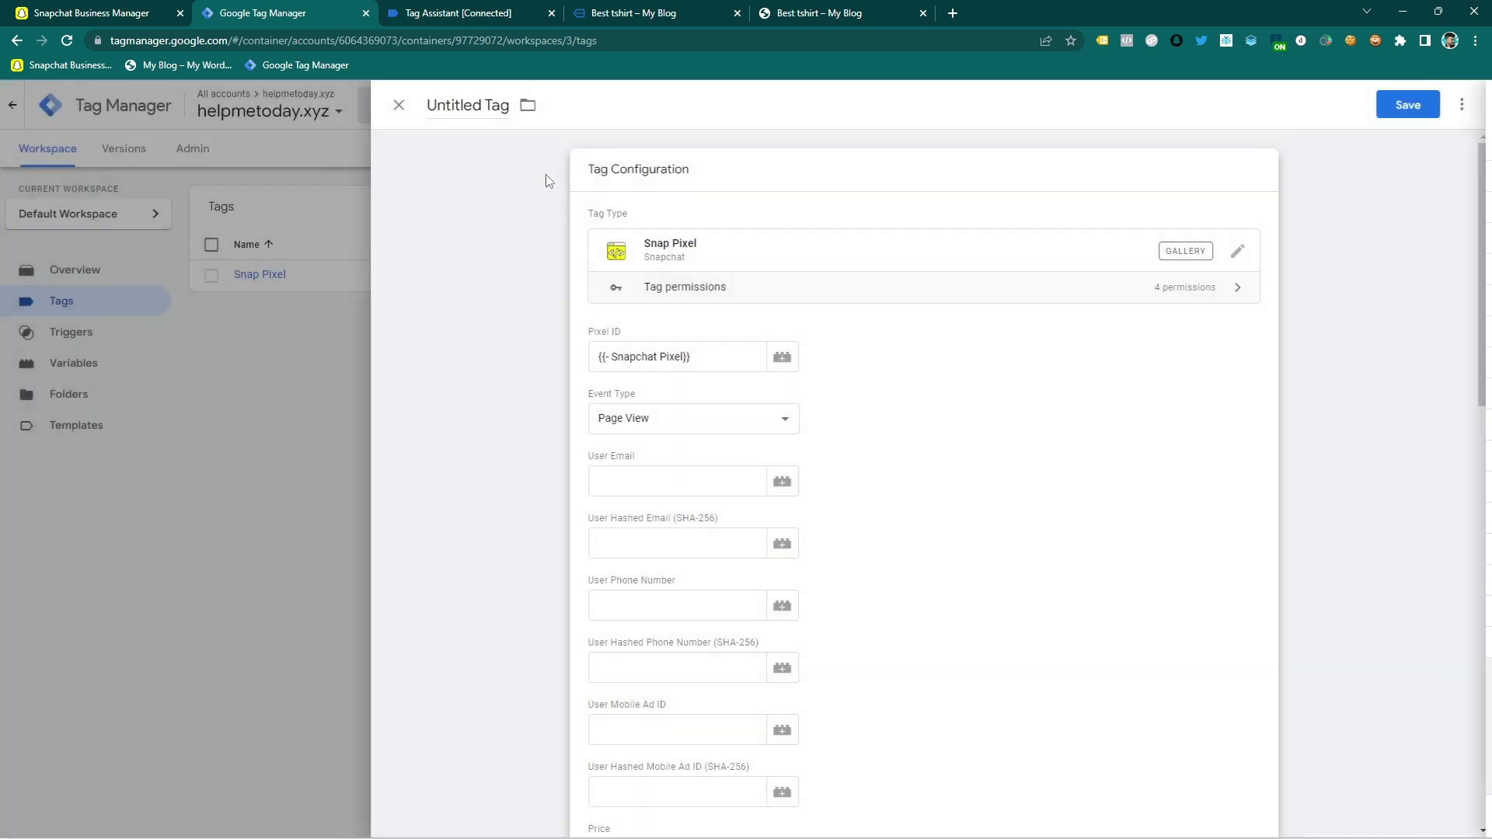
# Set the event type to View Content and Price to {{items-price}}.
pyautogui.scroll(-2, 878, 398)
pyautogui.click(678, 272)
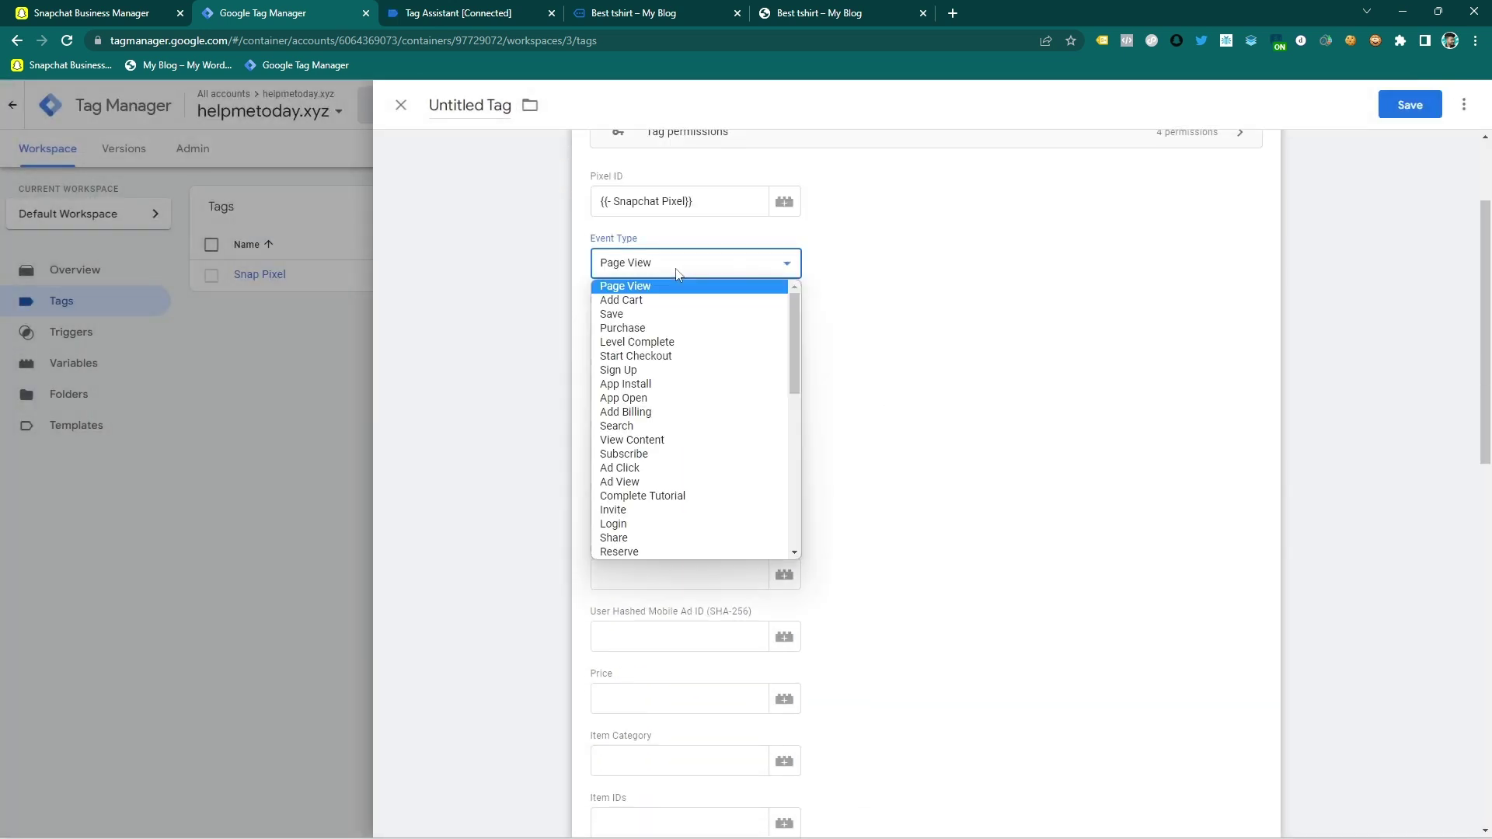
pyautogui.click(672, 444)
pyautogui.scroll(-2, 895, 400)
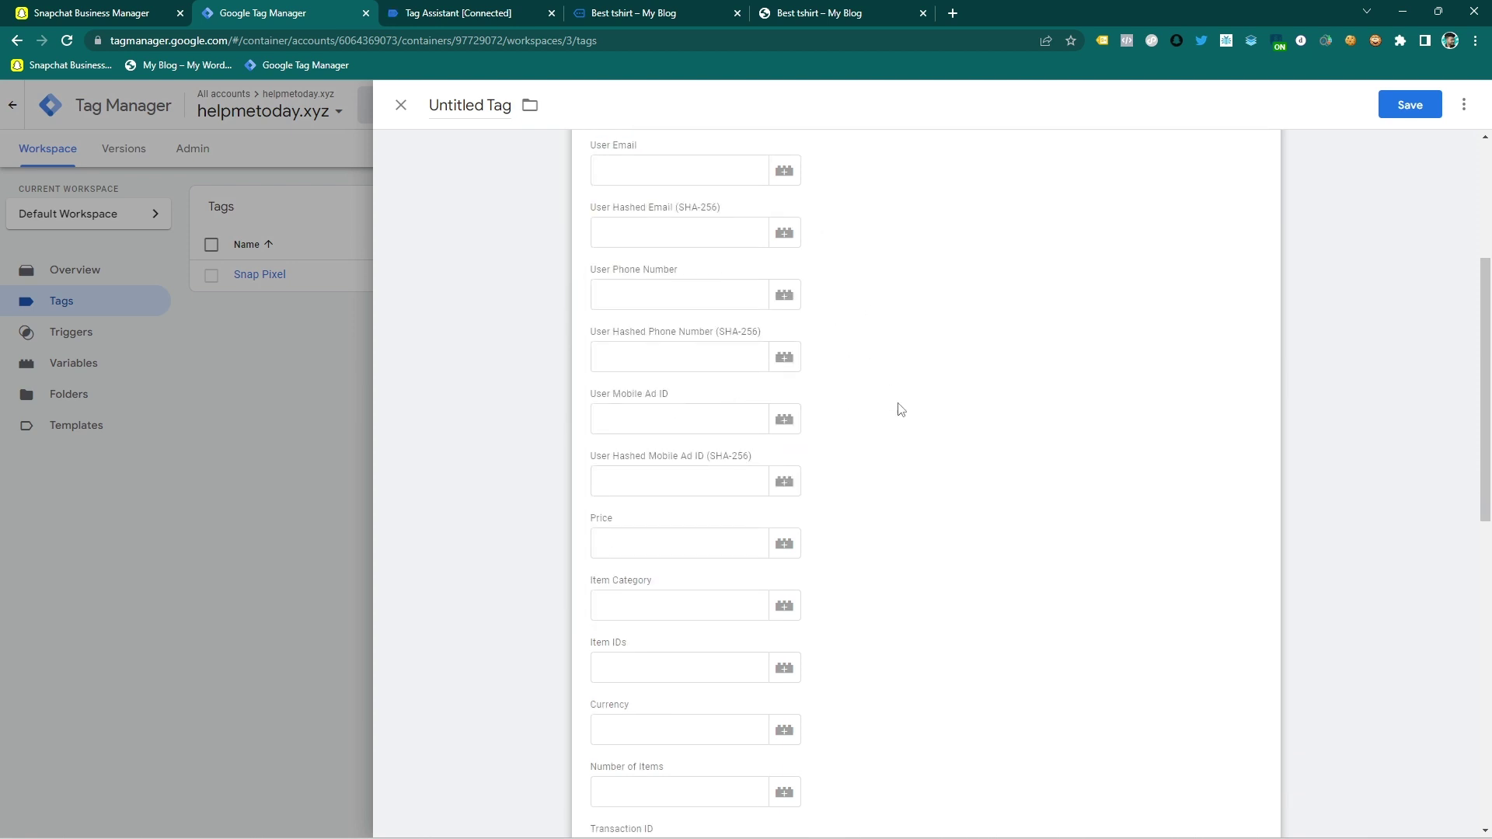
pyautogui.scroll(-2, 917, 409)
pyautogui.click(649, 386)
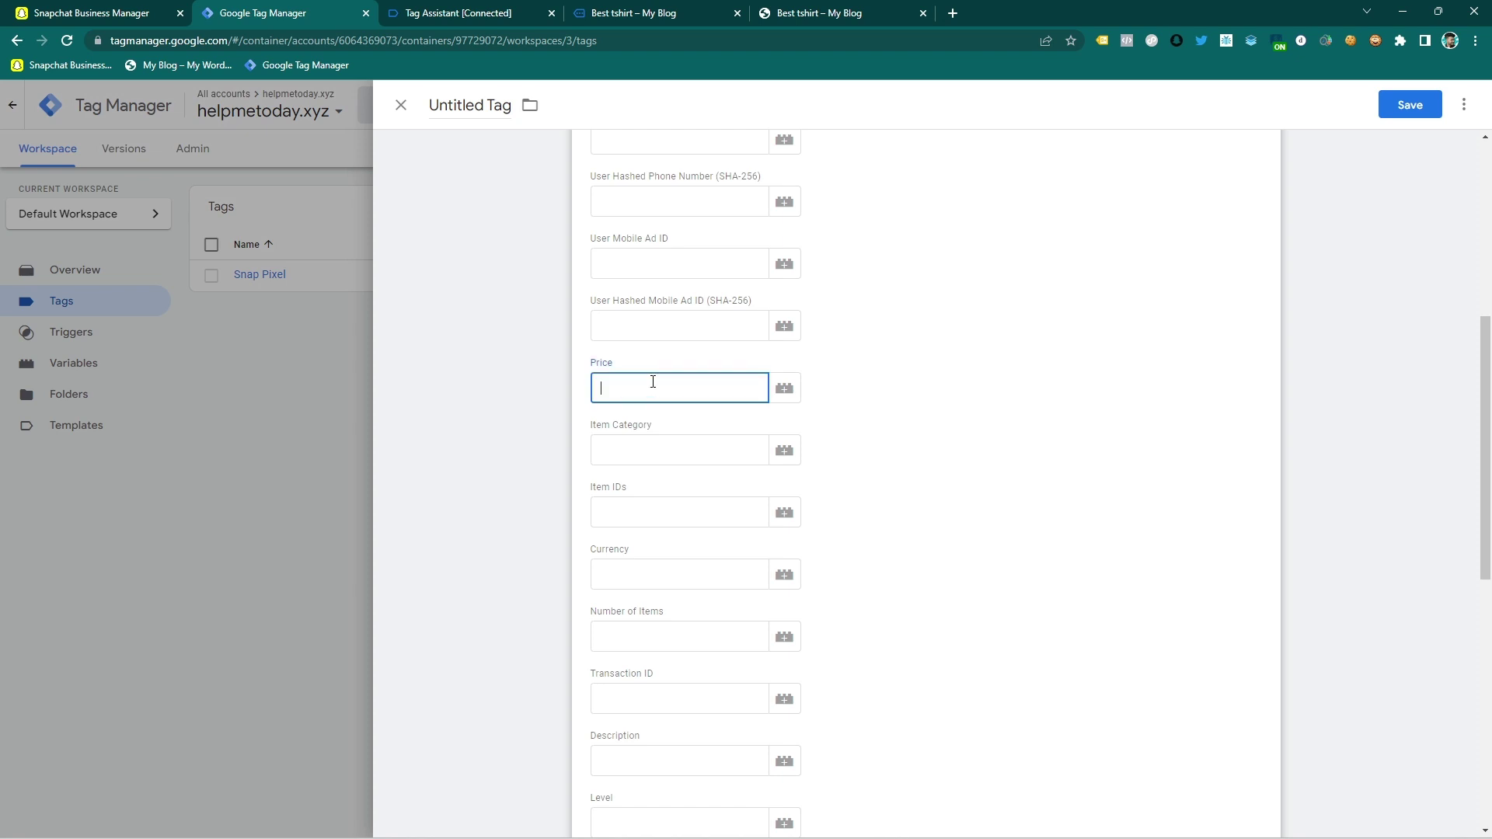
pyautogui.click(783, 390)
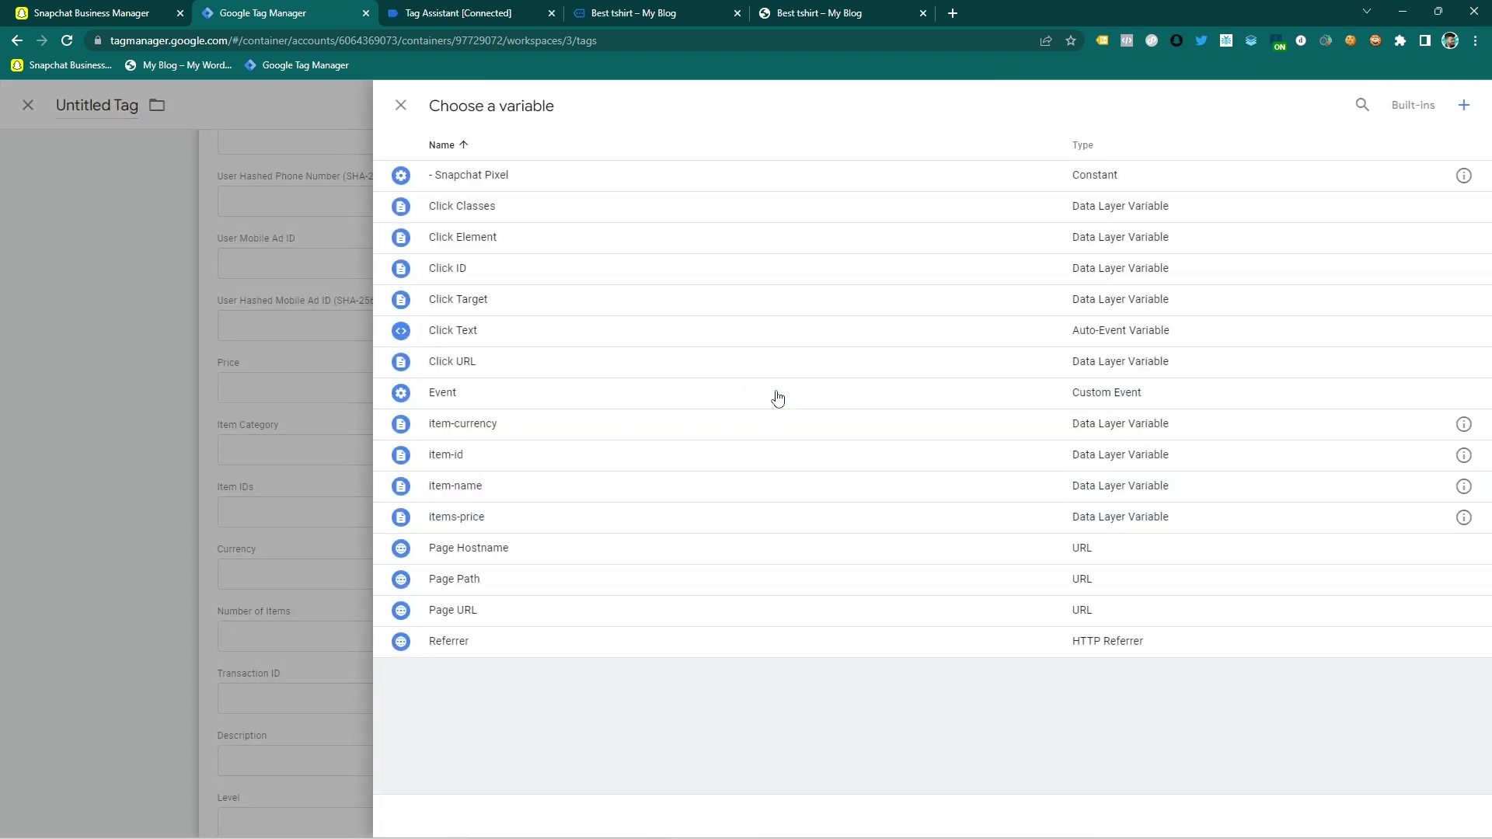
pyautogui.click(482, 518)
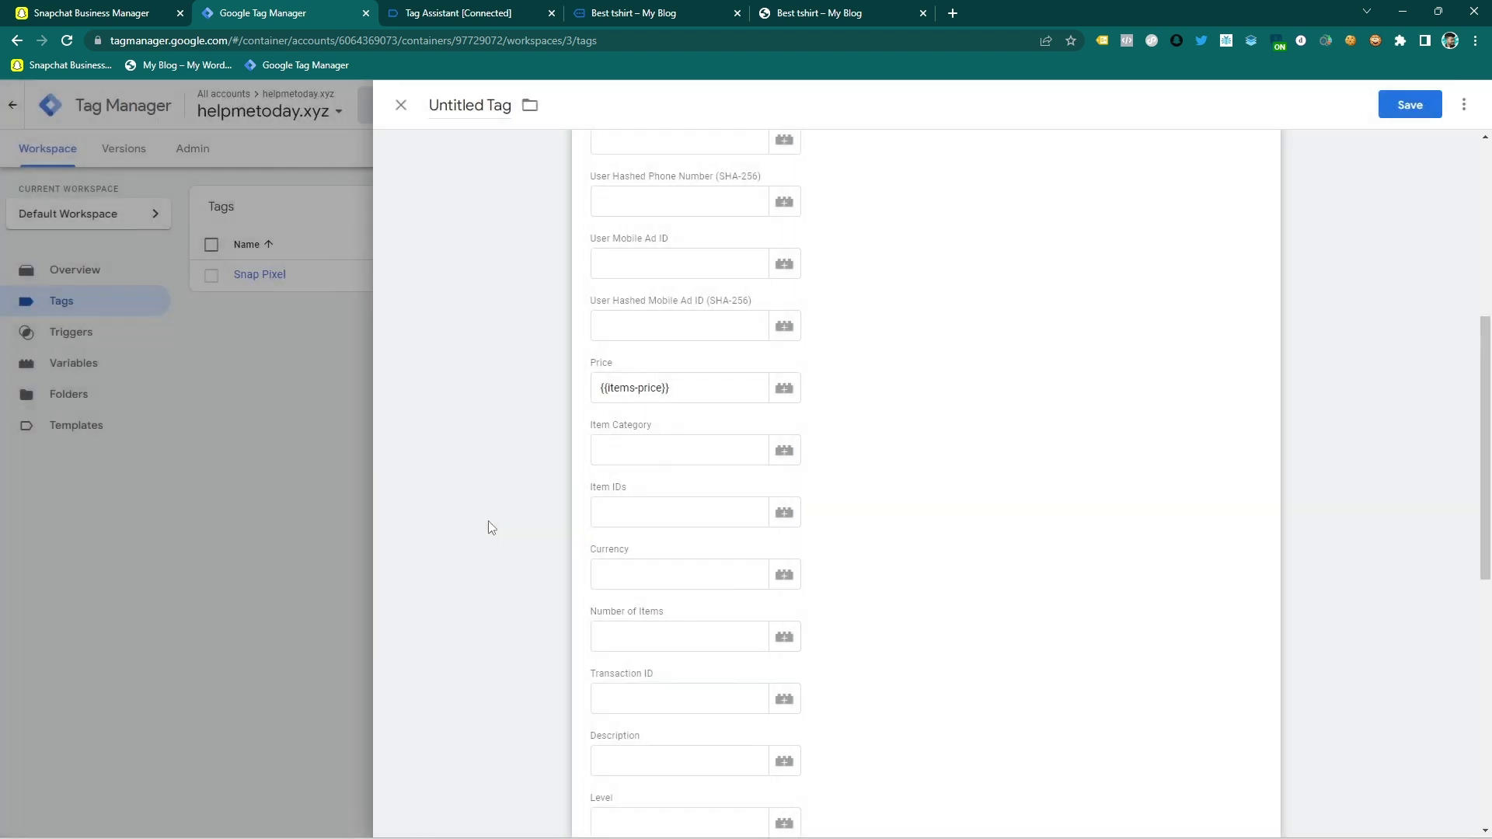
# Set Item Category to product, Currency to {{item-currency}} and Item IDs to {{item-id}}.
pyautogui.click(664, 451)
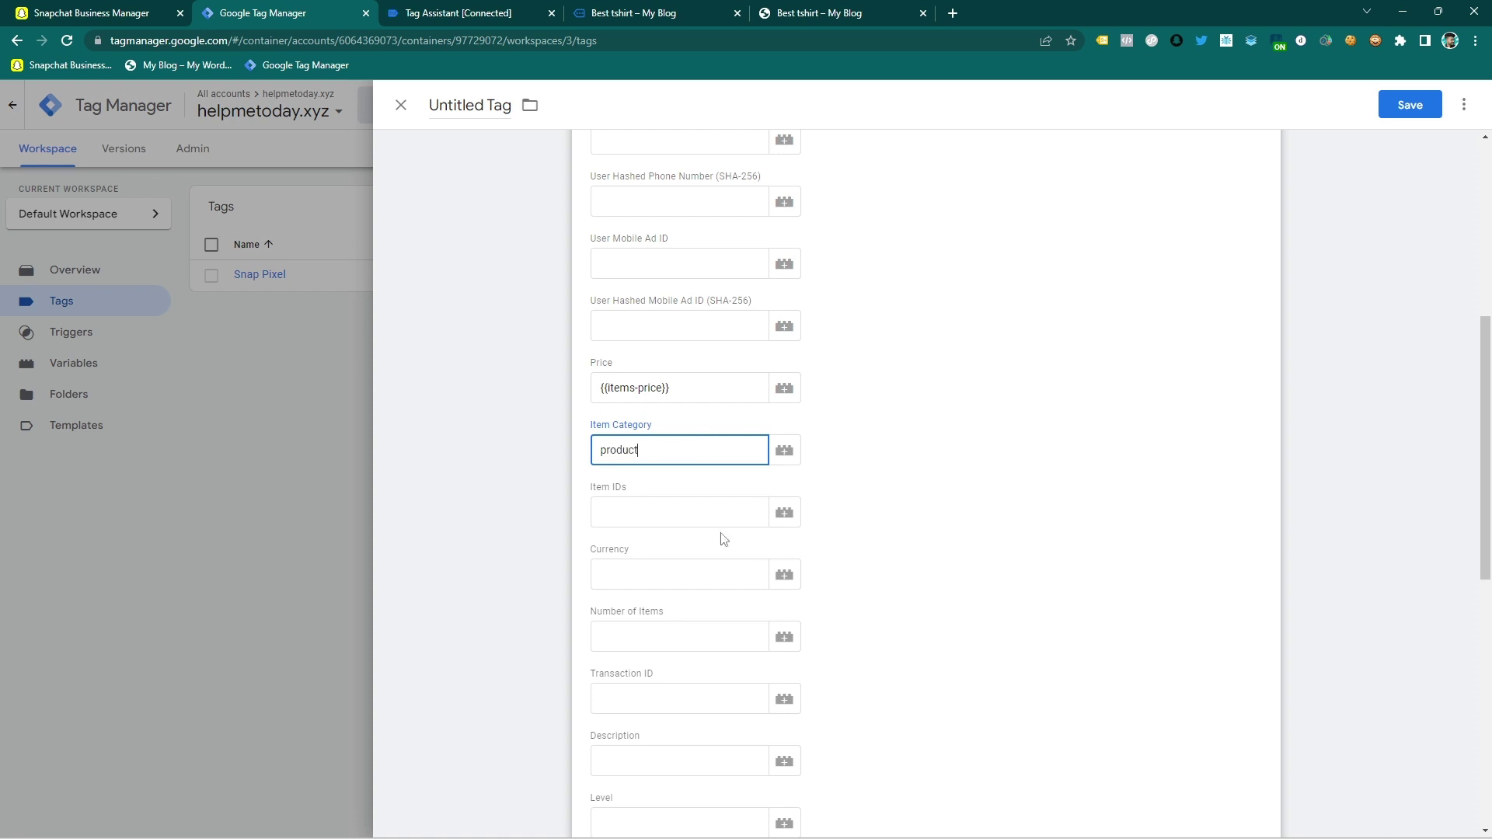
pyautogui.click(745, 578)
pyautogui.click(783, 577)
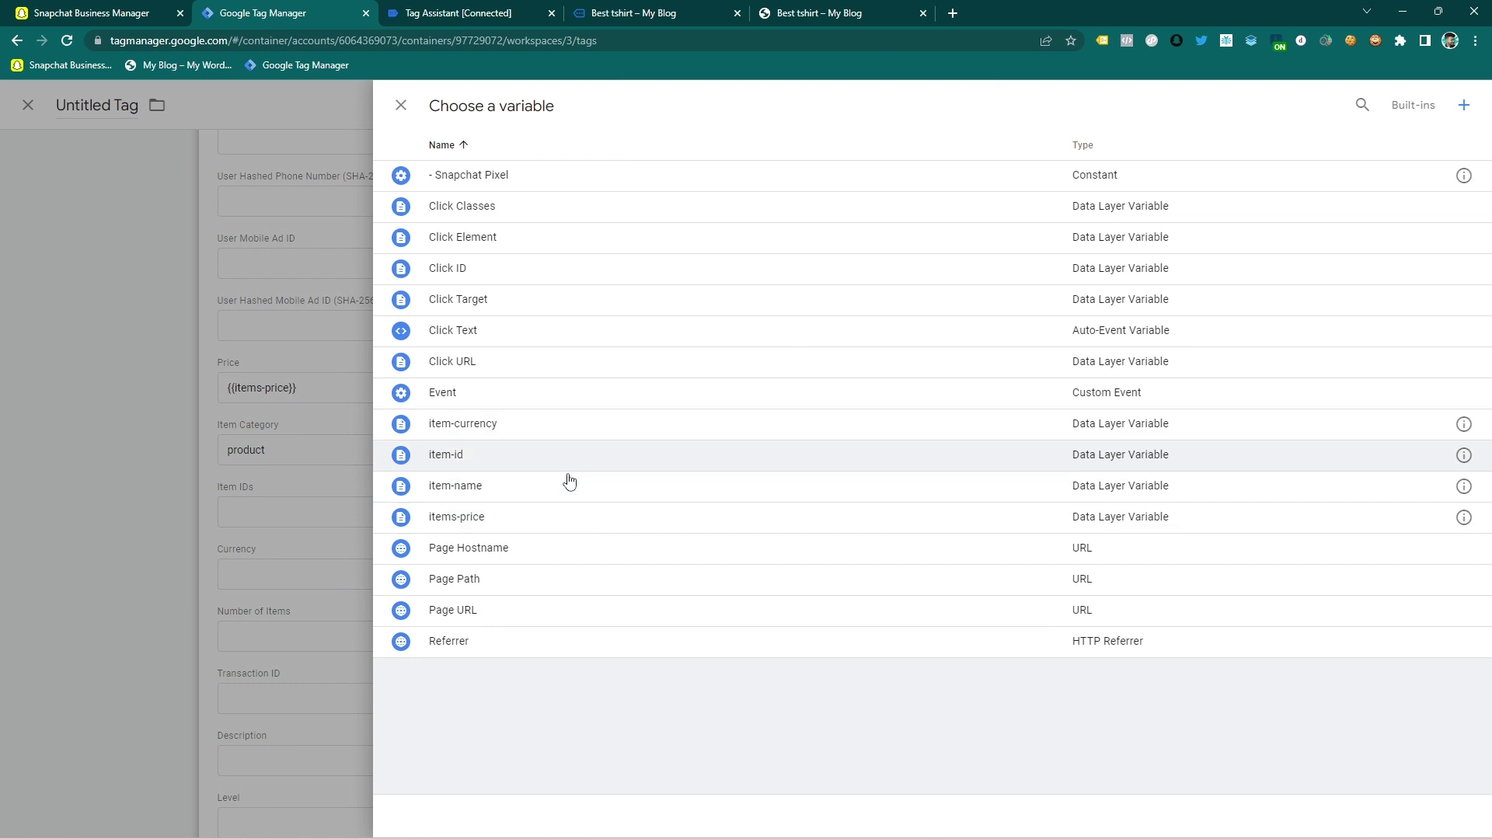
pyautogui.click(533, 434)
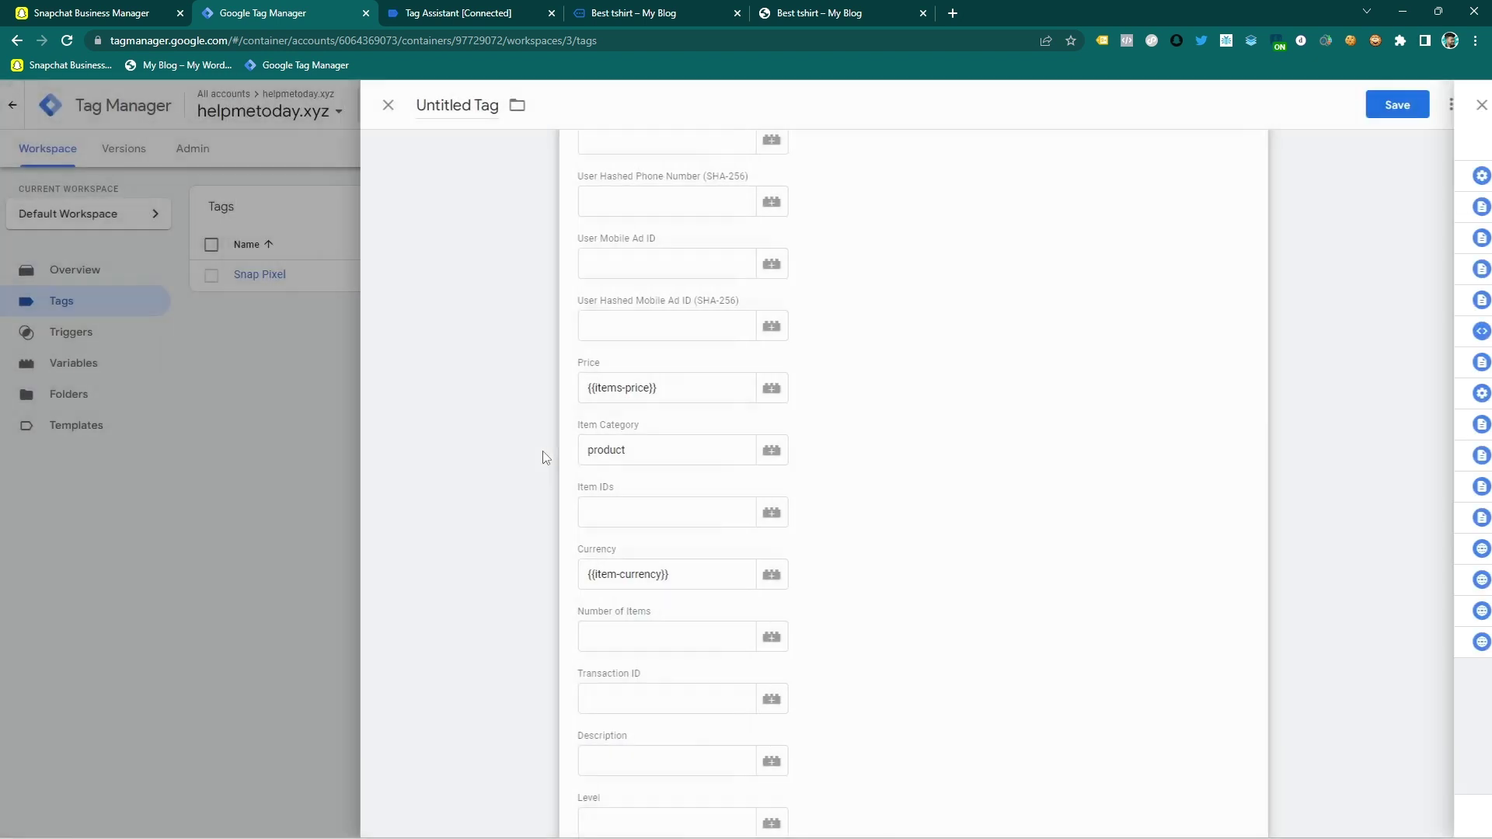
pyautogui.click(681, 508)
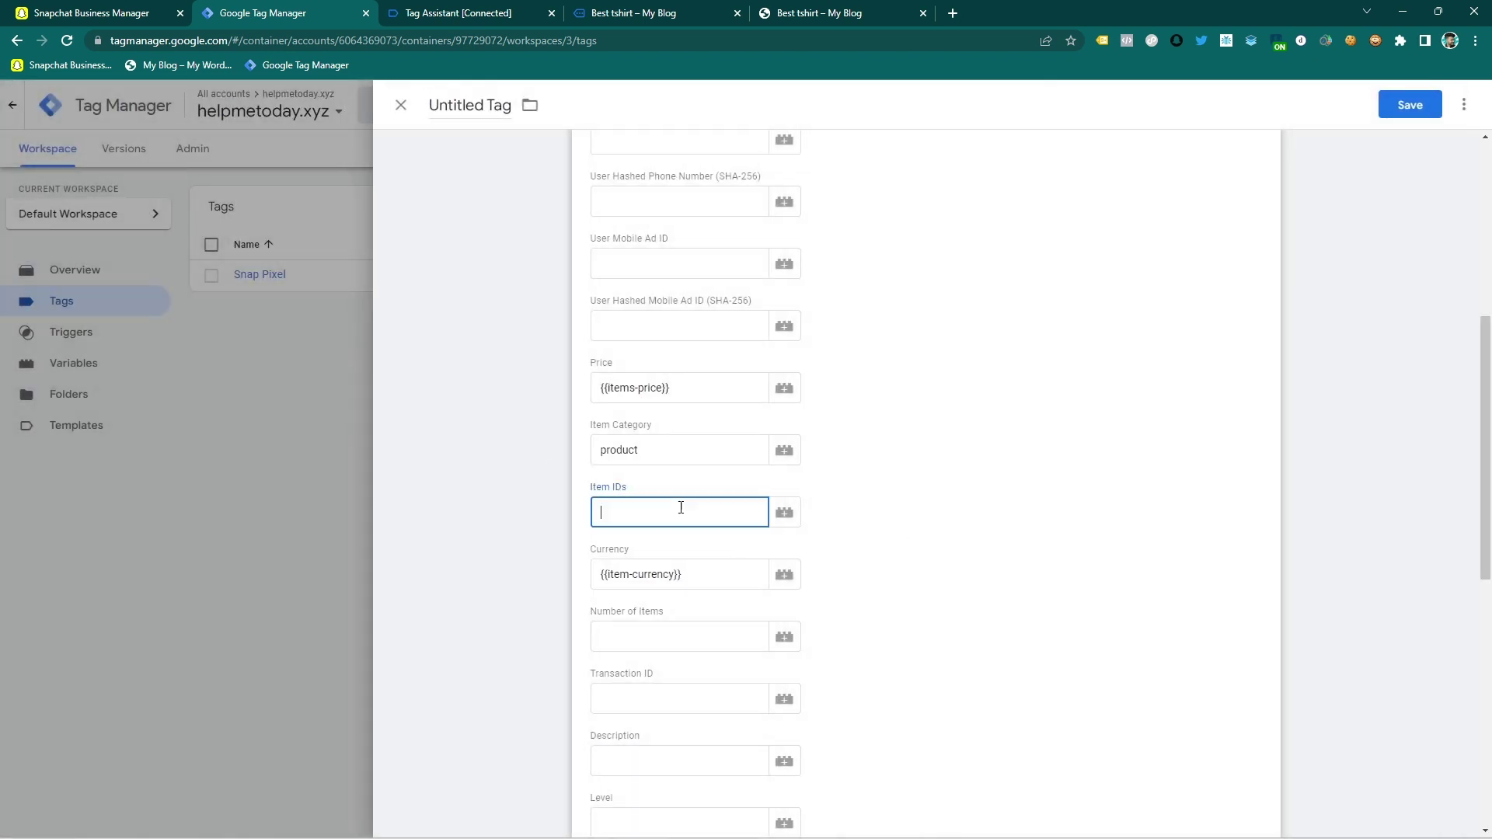
pyautogui.click(783, 514)
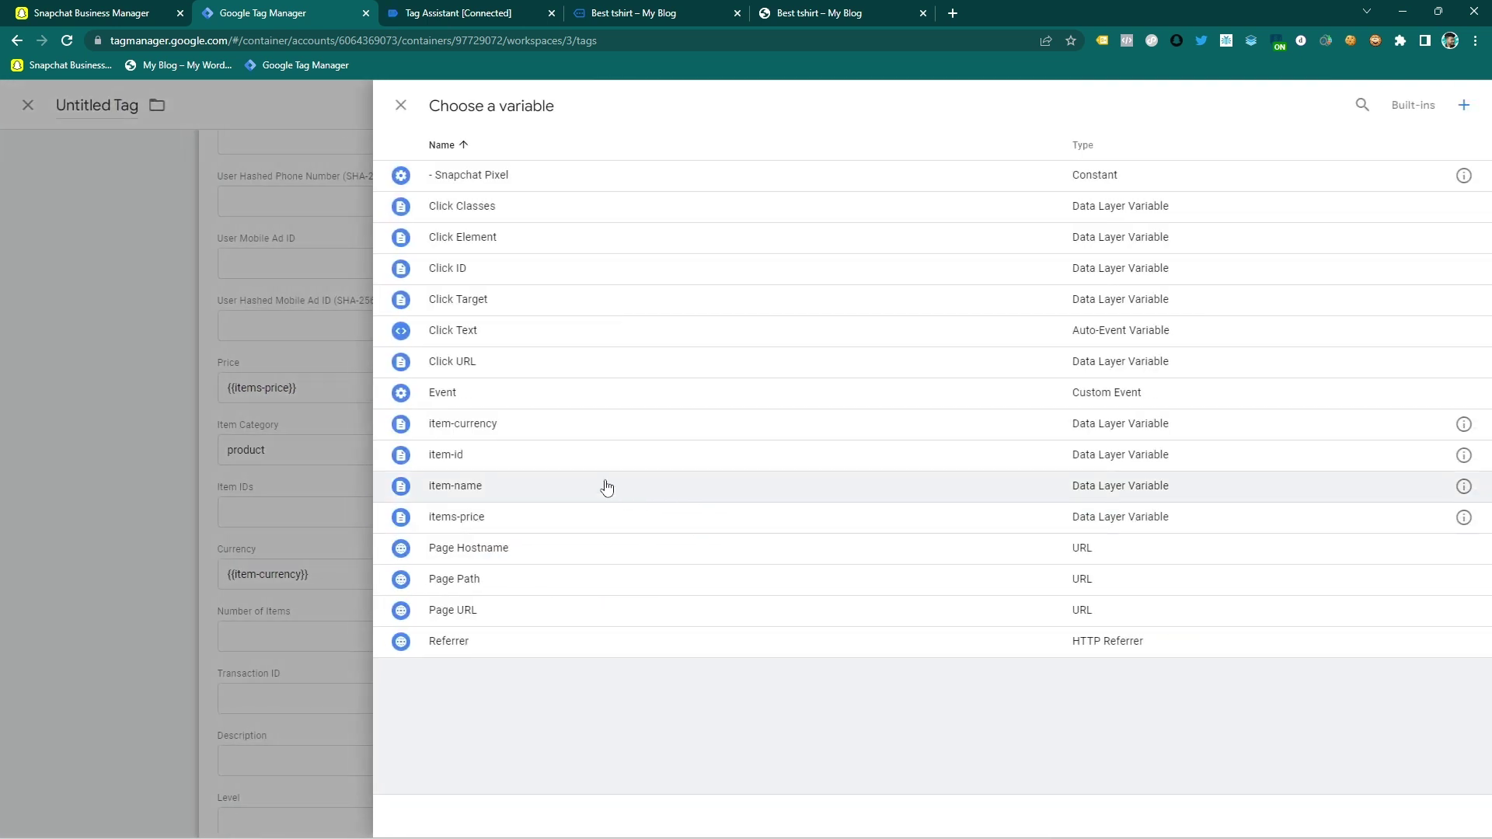
pyautogui.click(586, 467)
pyautogui.scroll(-2, 883, 543)
pyautogui.scroll(-6, 689, 548)
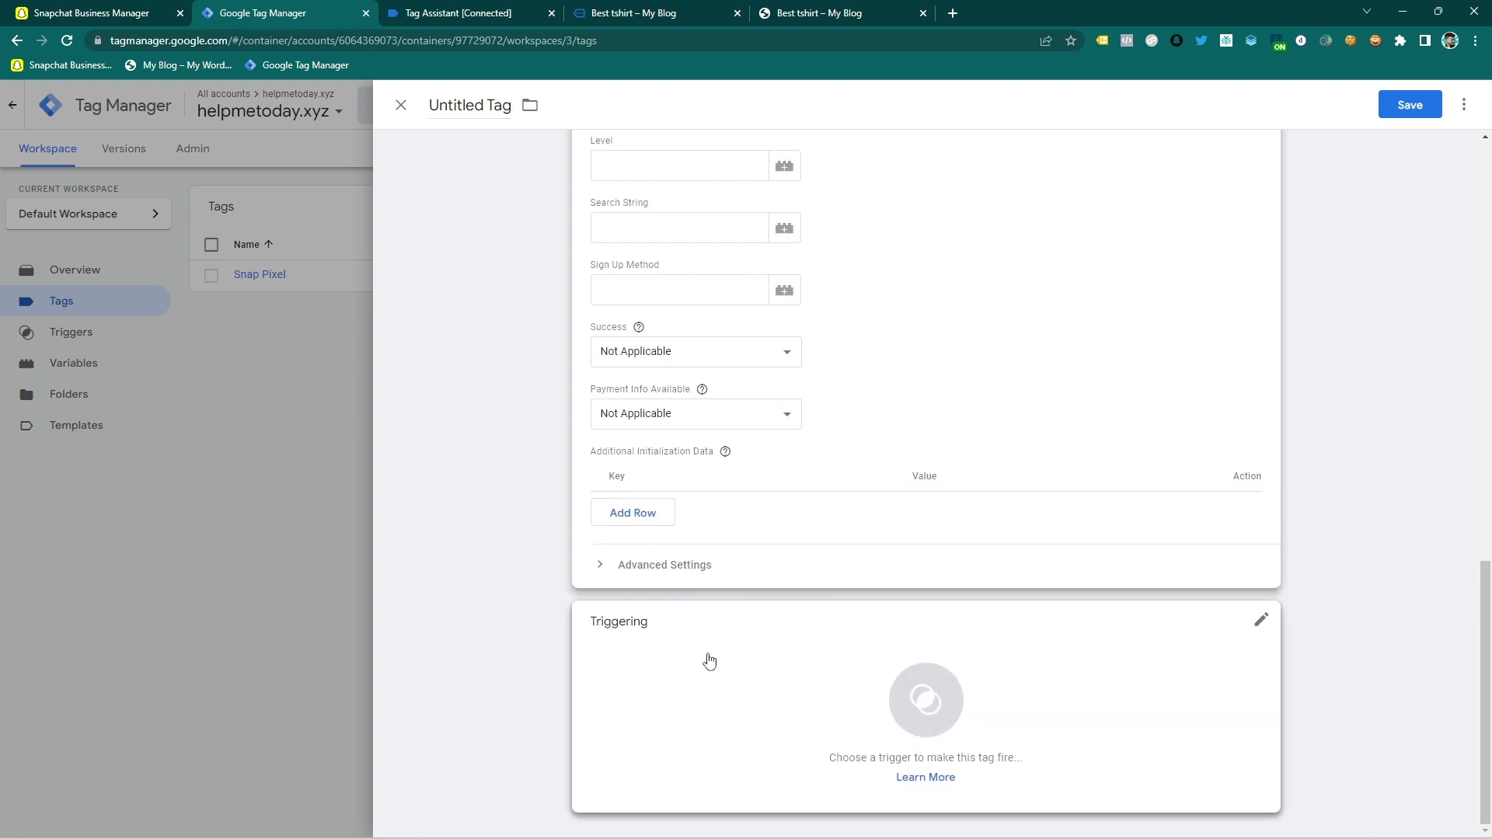
# Fire the tag on the view-item trigger and save it named 'Snap Pixel - view_item'.
pyautogui.click(706, 653)
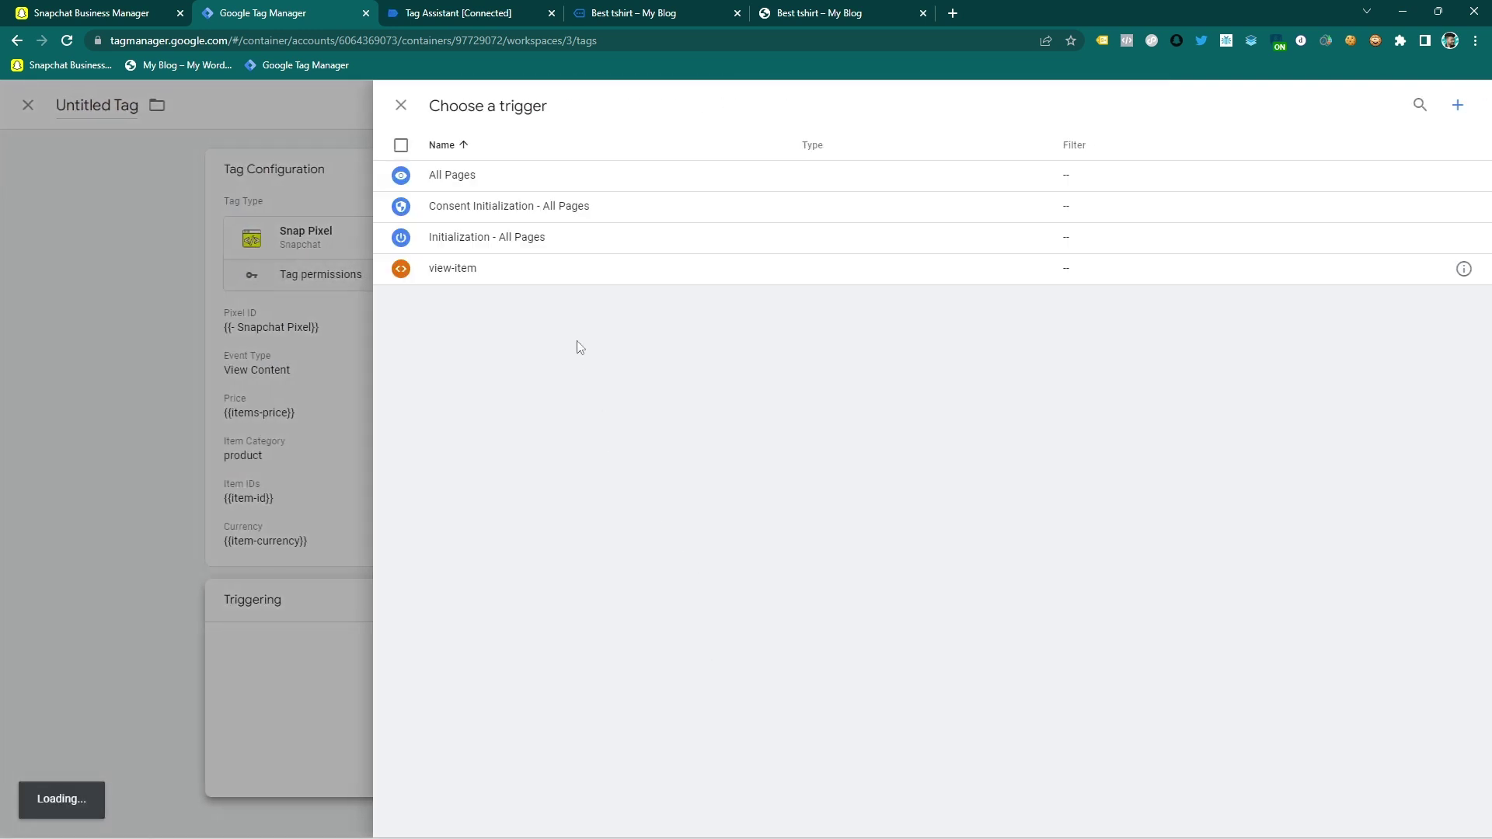
pyautogui.click(450, 268)
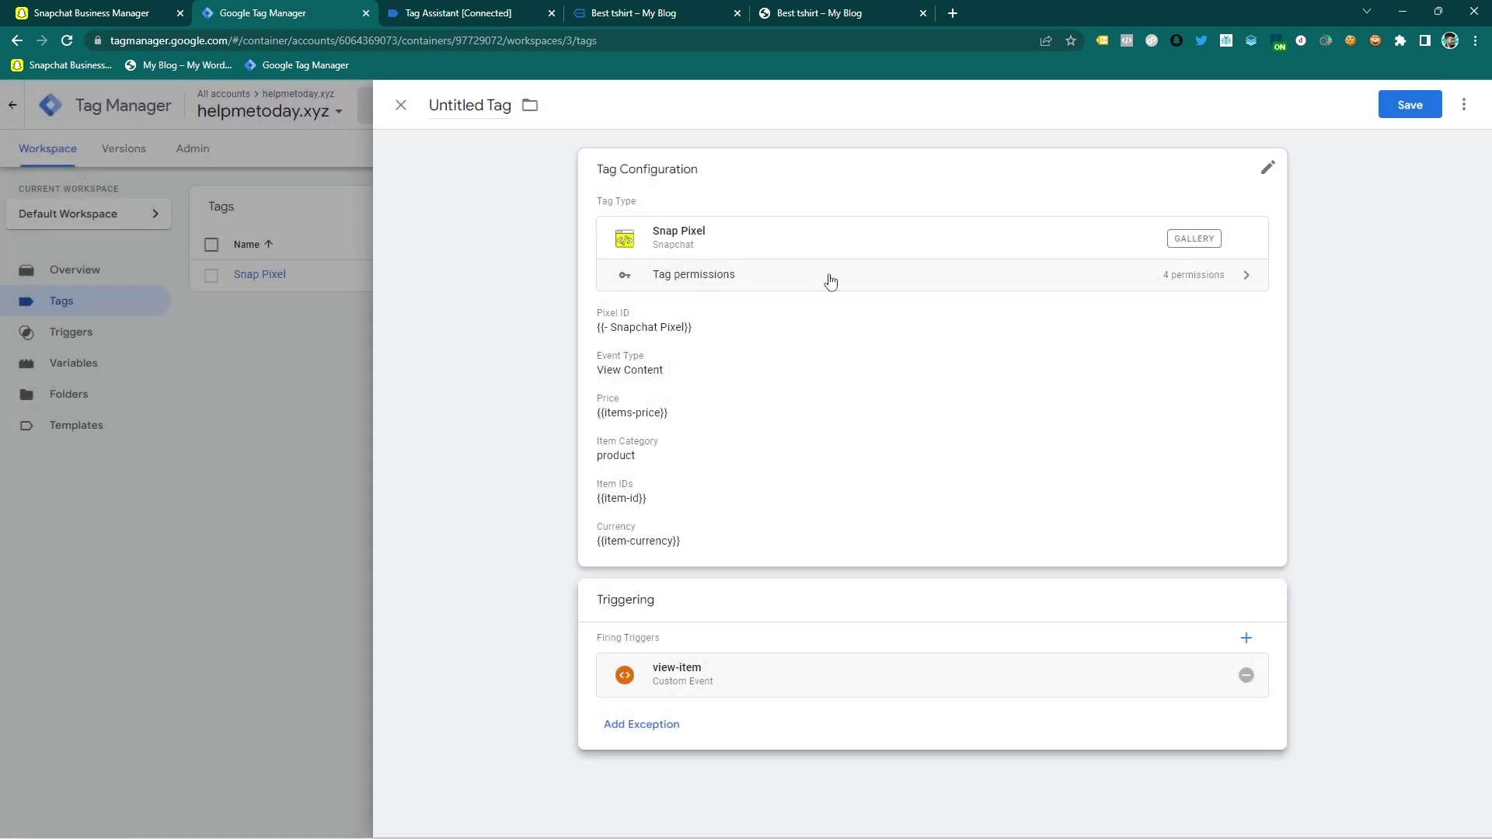
pyautogui.click(1380, 104)
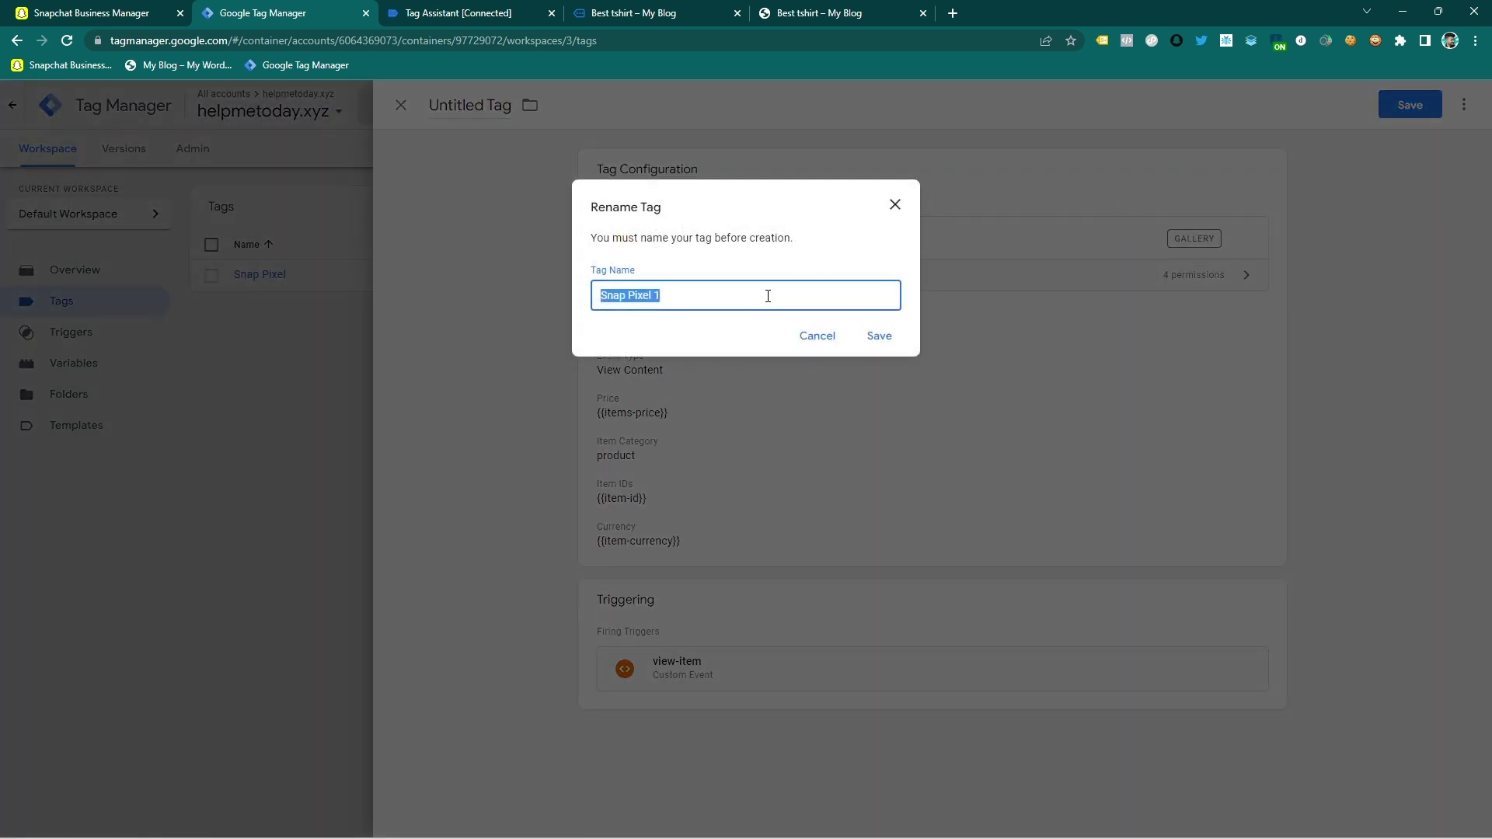
pyautogui.click(663, 310)
pyautogui.write('- view_item')
pyautogui.click(726, 335)
pyautogui.click(881, 350)
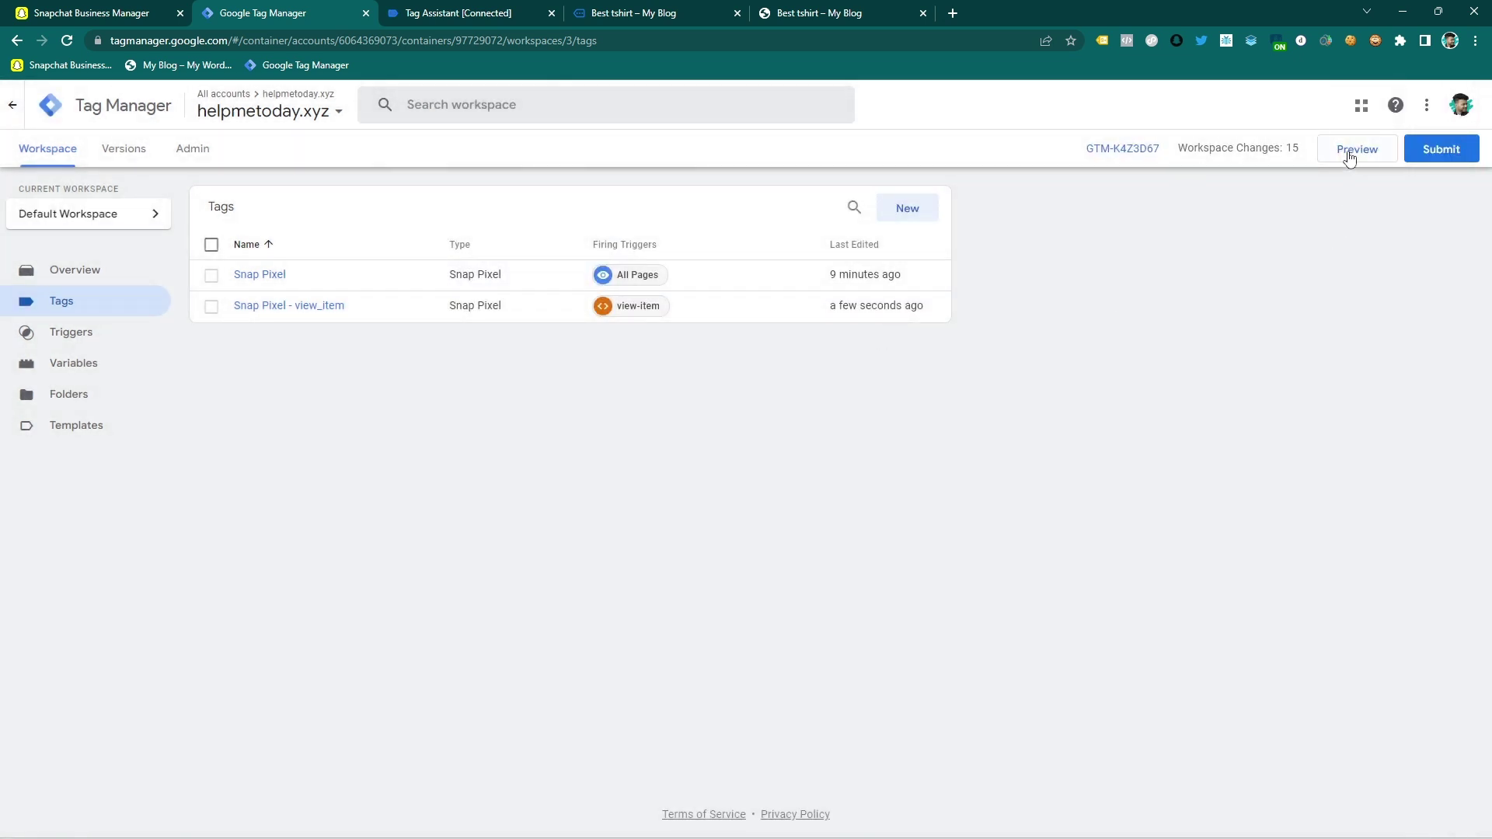
# Start a new preview and let Tag Assistant connect to helpmetoday.xyz.
pyautogui.click(1349, 156)
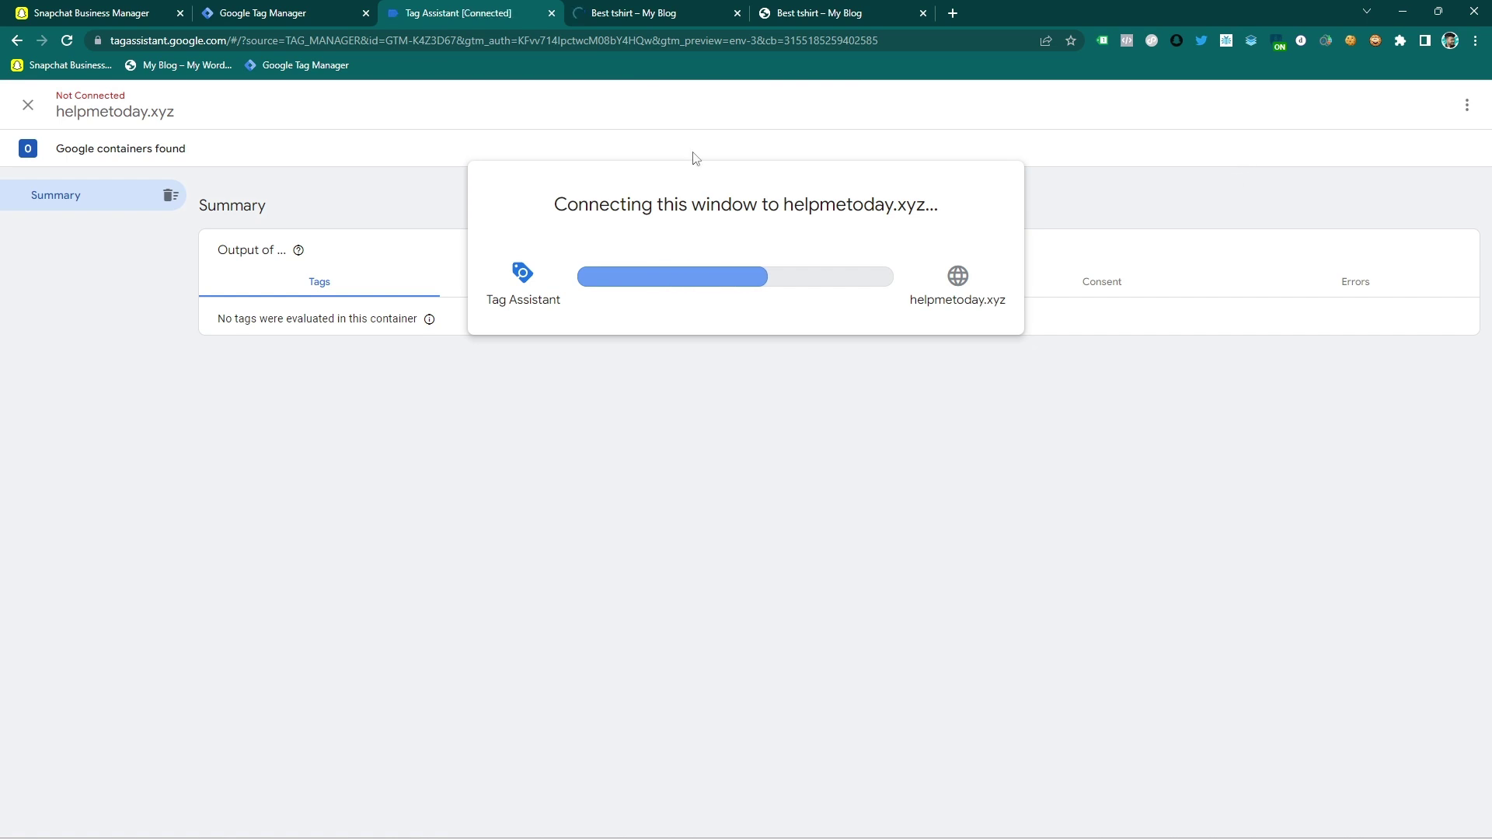
pyautogui.click(618, 13)
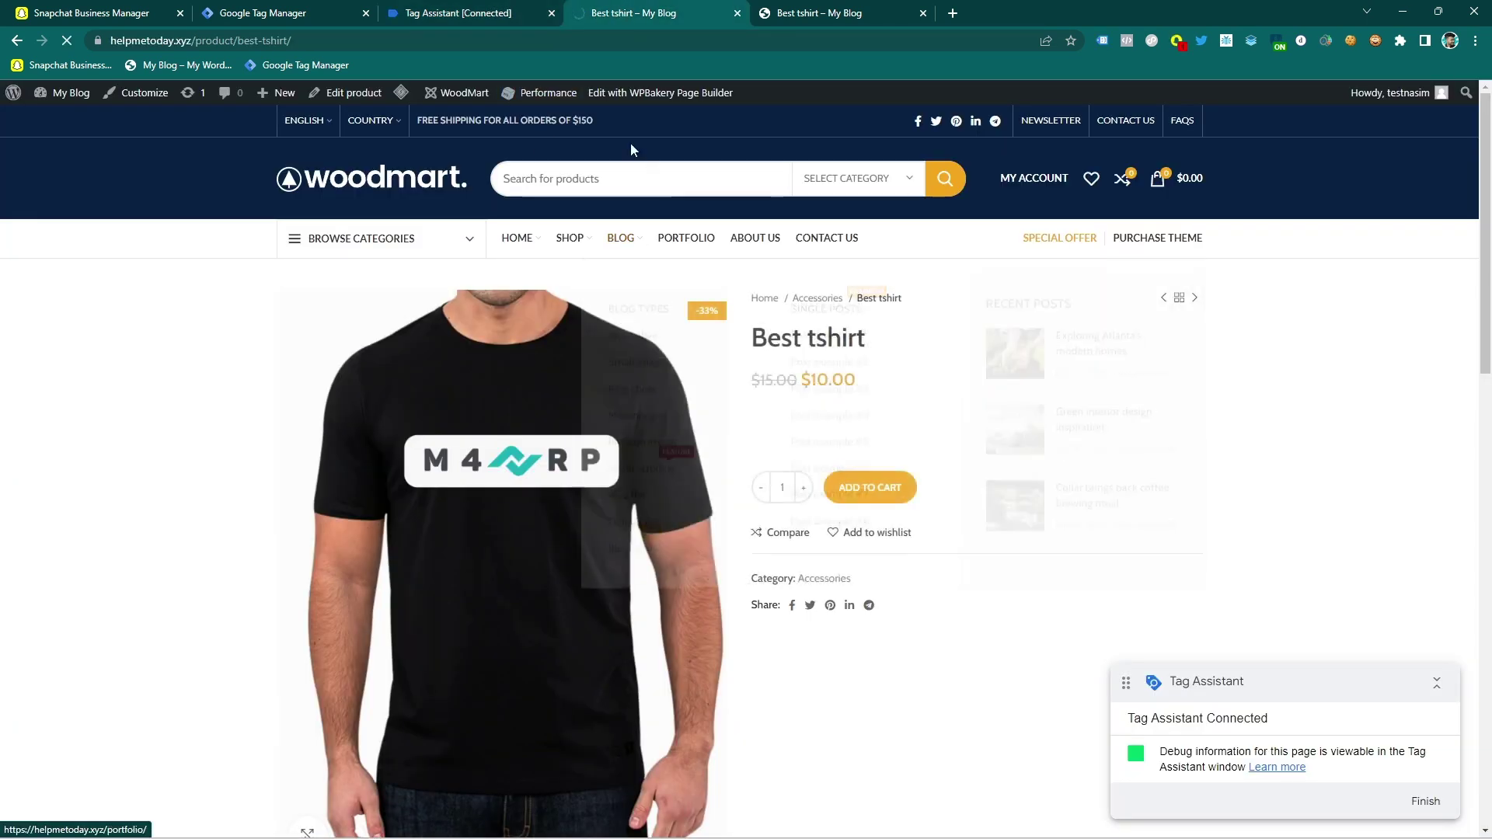
pyautogui.click(458, 11)
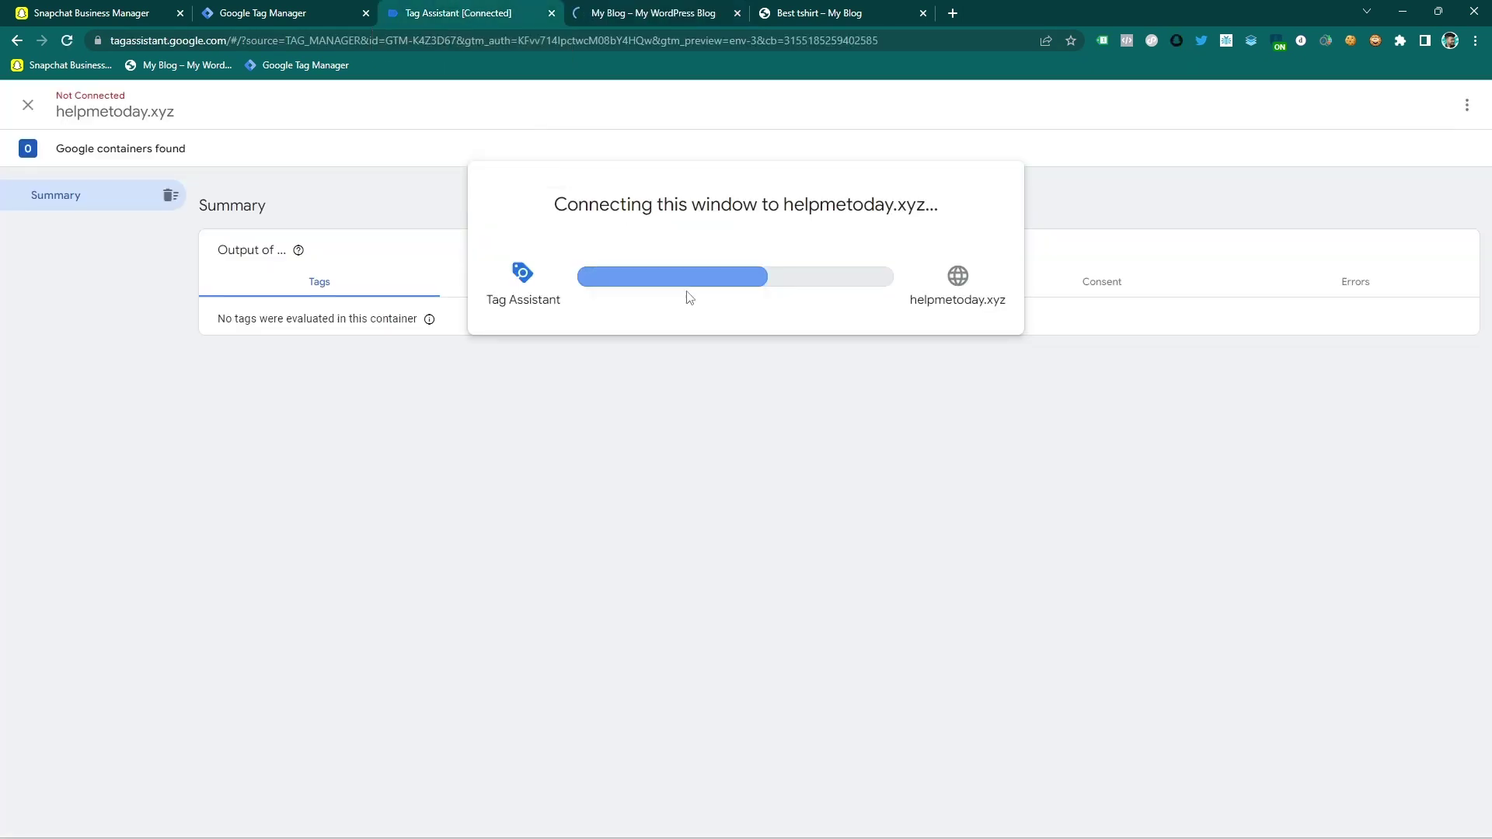
pyautogui.click(614, 8)
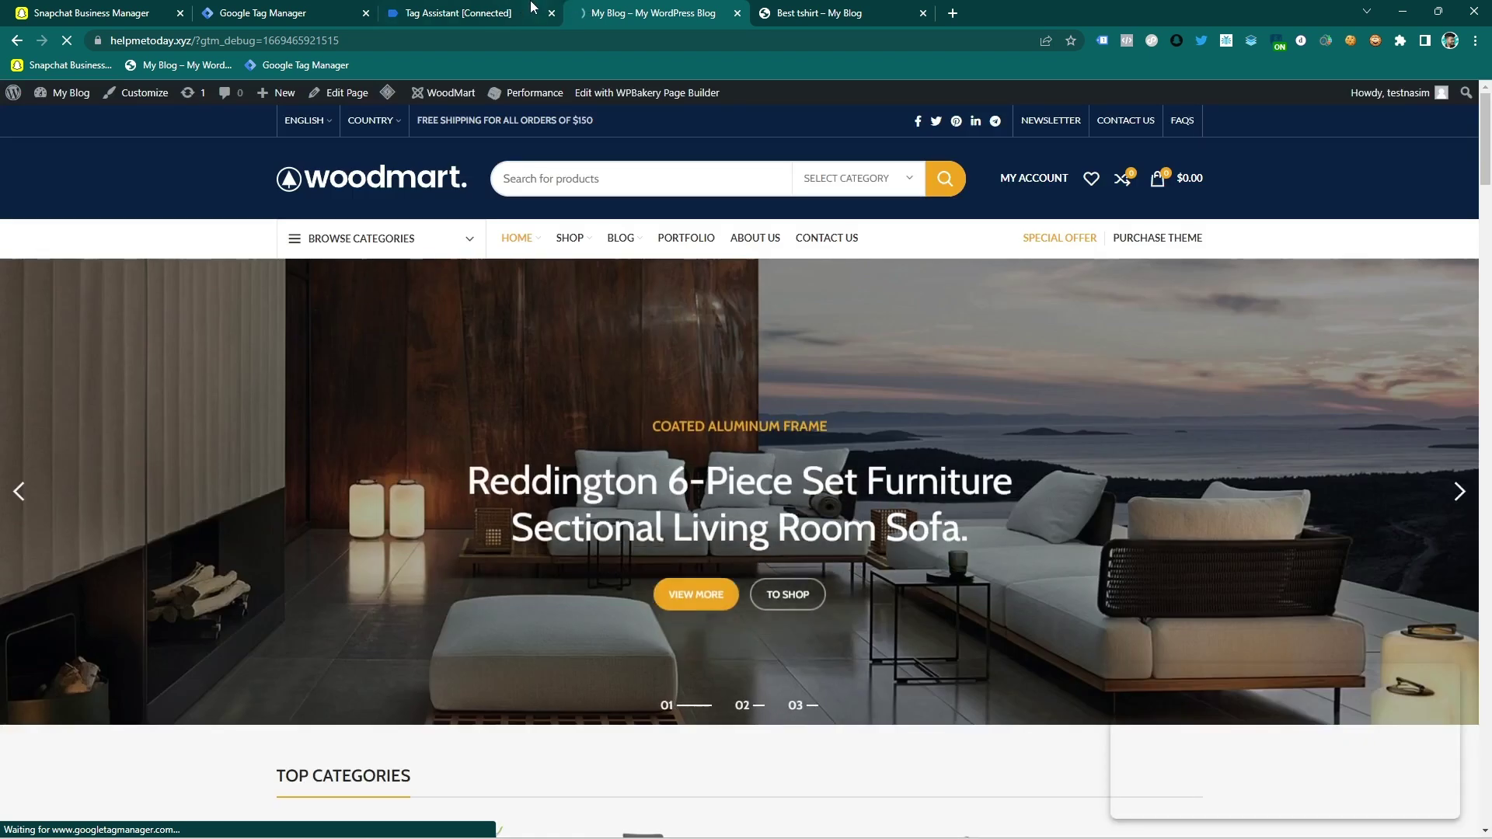
pyautogui.click(509, 9)
pyautogui.click(729, 380)
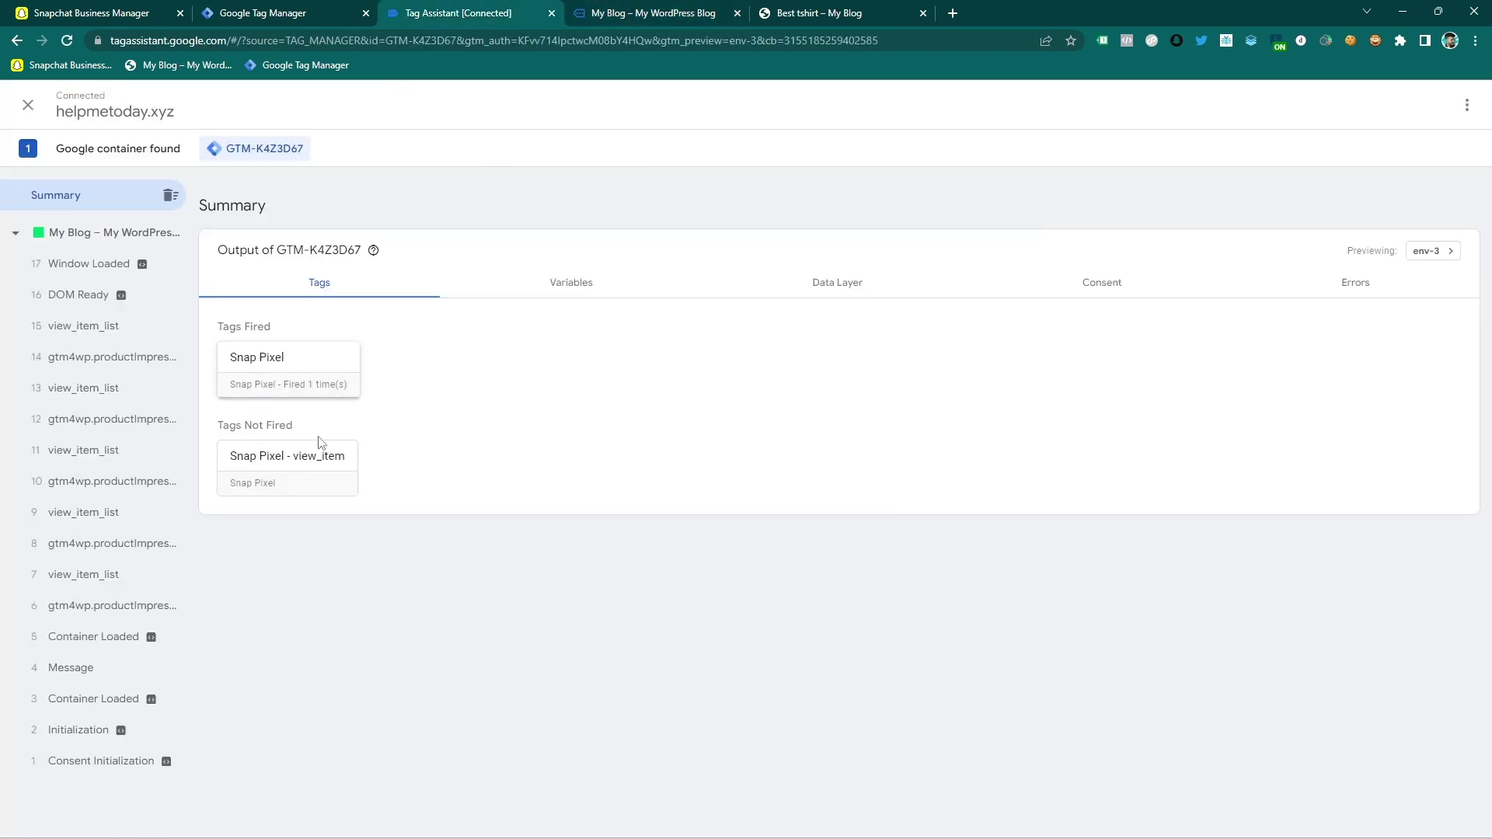
# Open the Best tshirt product page from the store homepage.
pyautogui.click(657, 9)
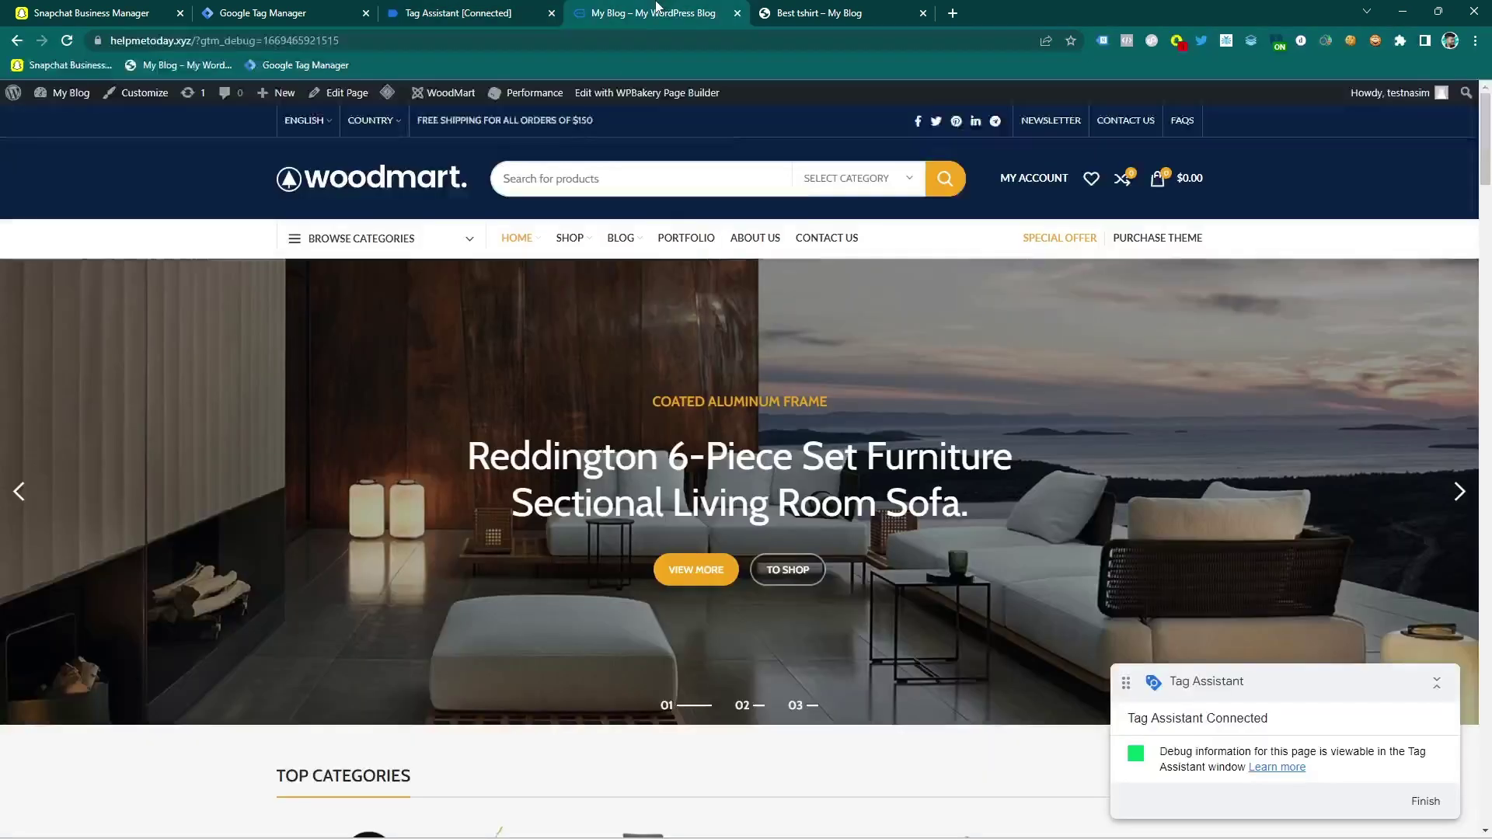
pyautogui.scroll(-8, 942, 293)
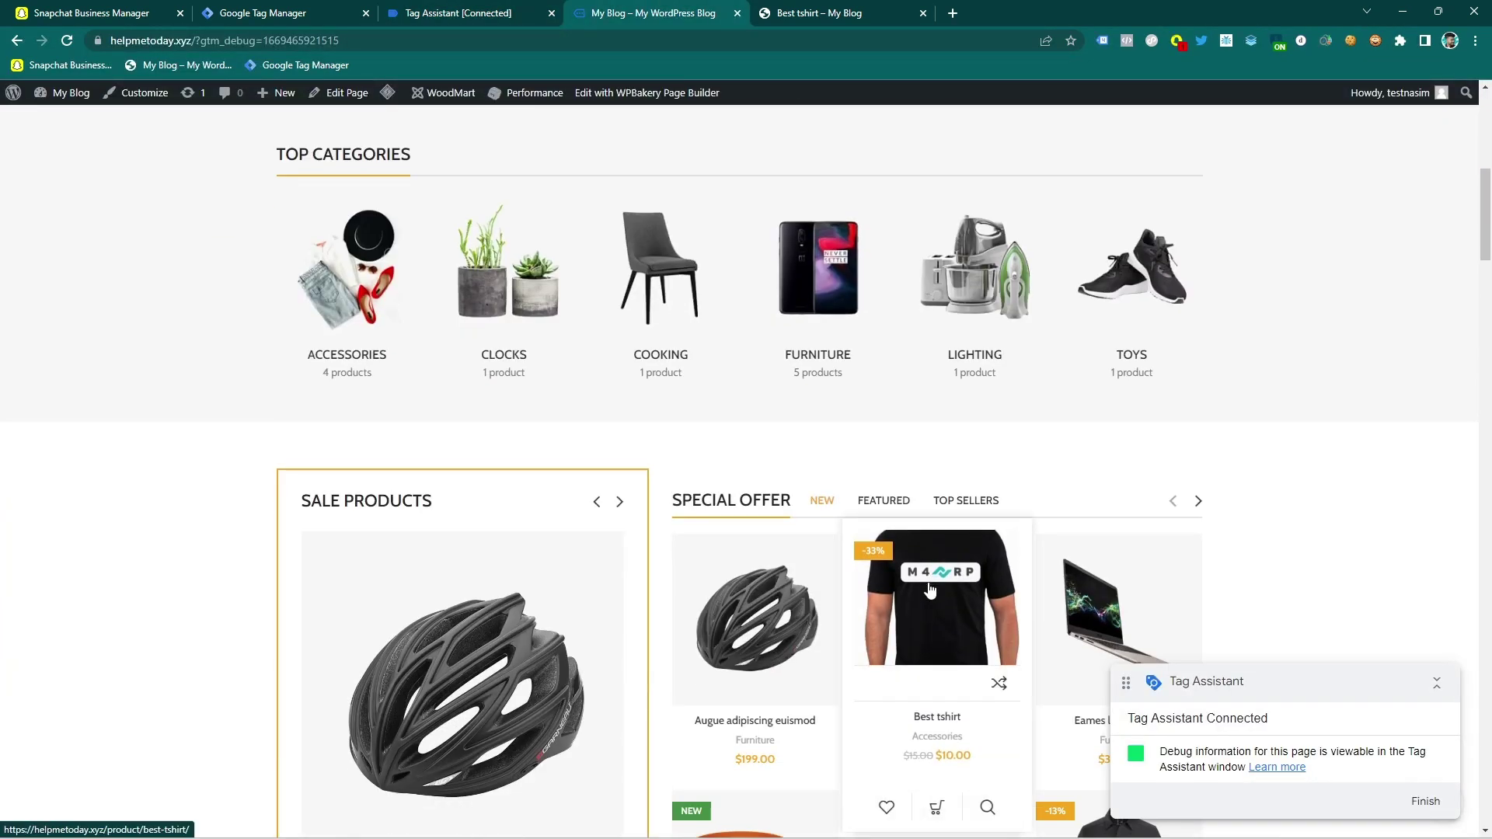
pyautogui.click(930, 584)
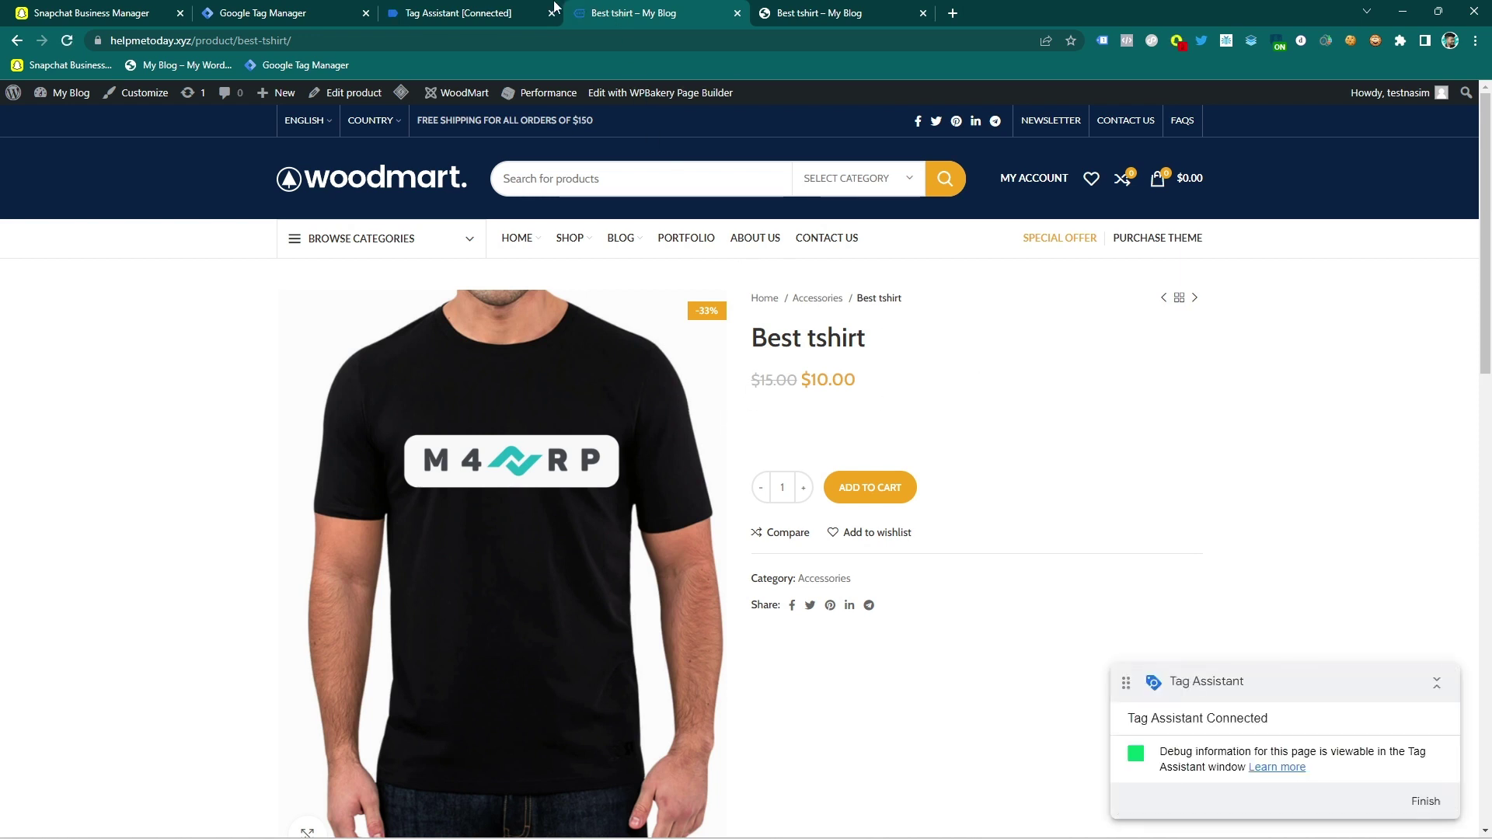
# Verify Snap Pixel - view_item fired on view_item with VIEW_CONTENT, price 10 and USD.
pyautogui.click(459, 13)
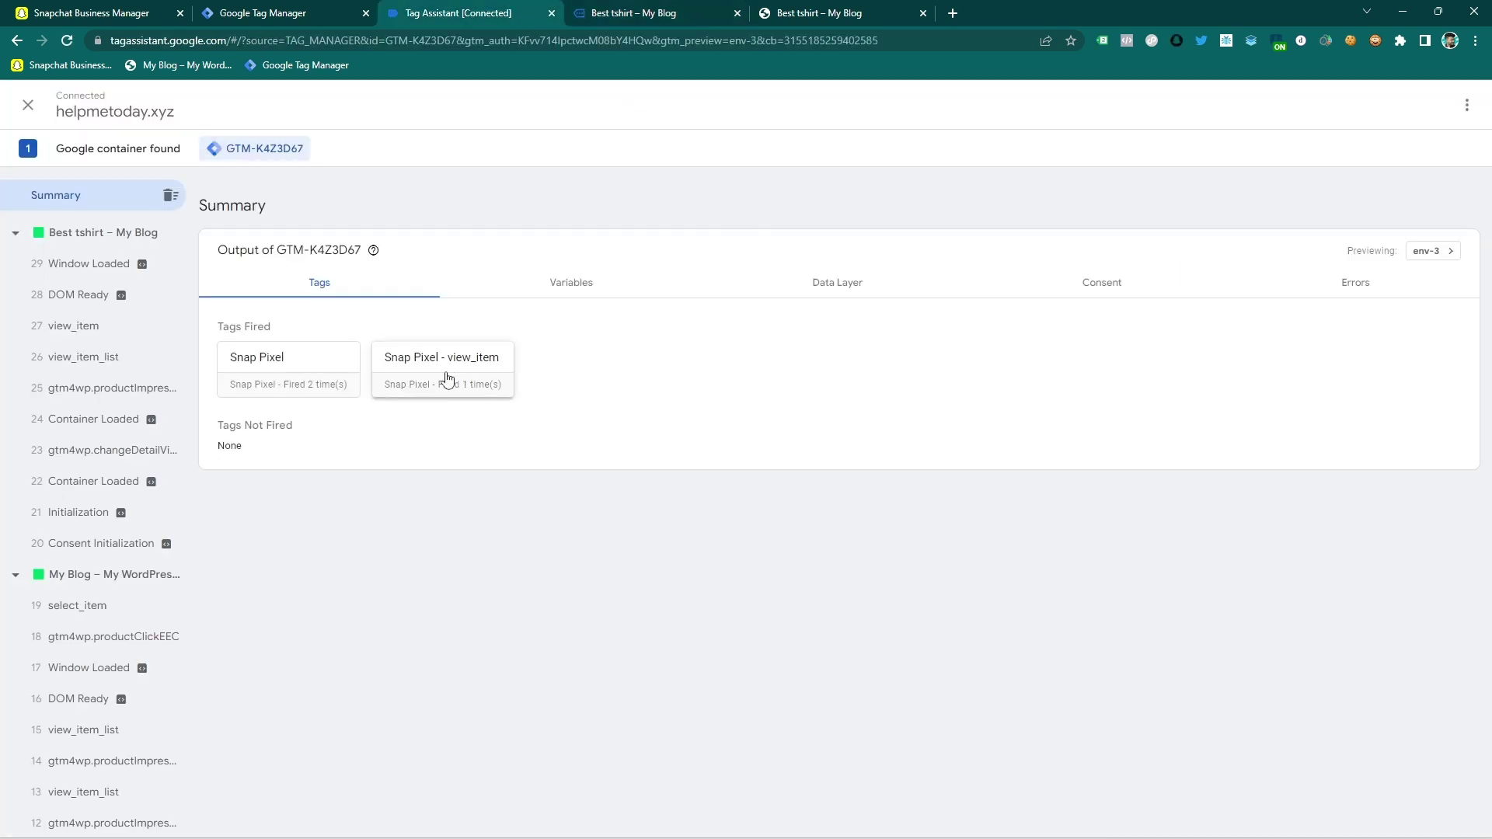
pyautogui.click(73, 331)
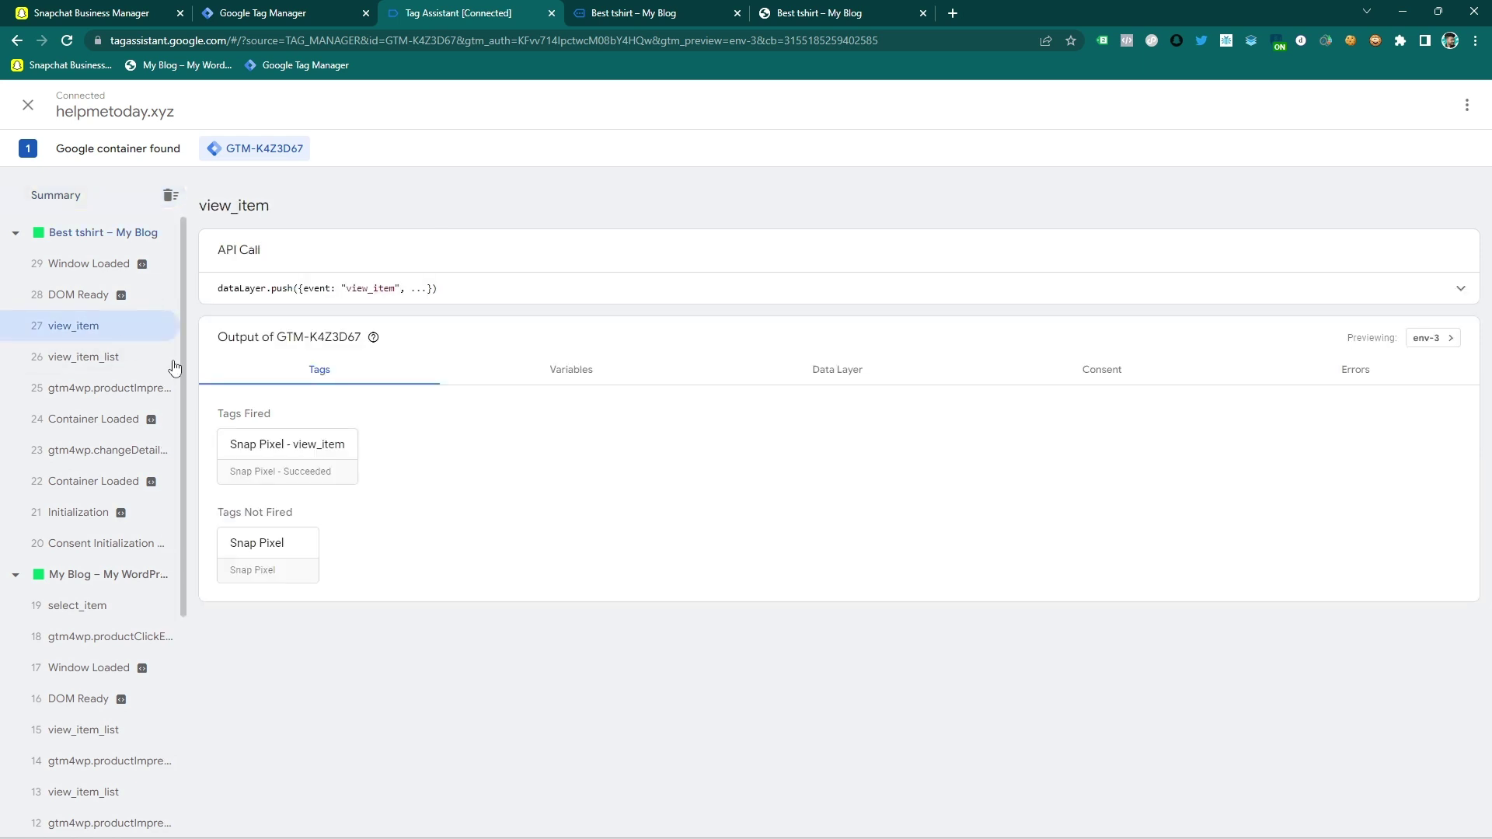
pyautogui.click(323, 452)
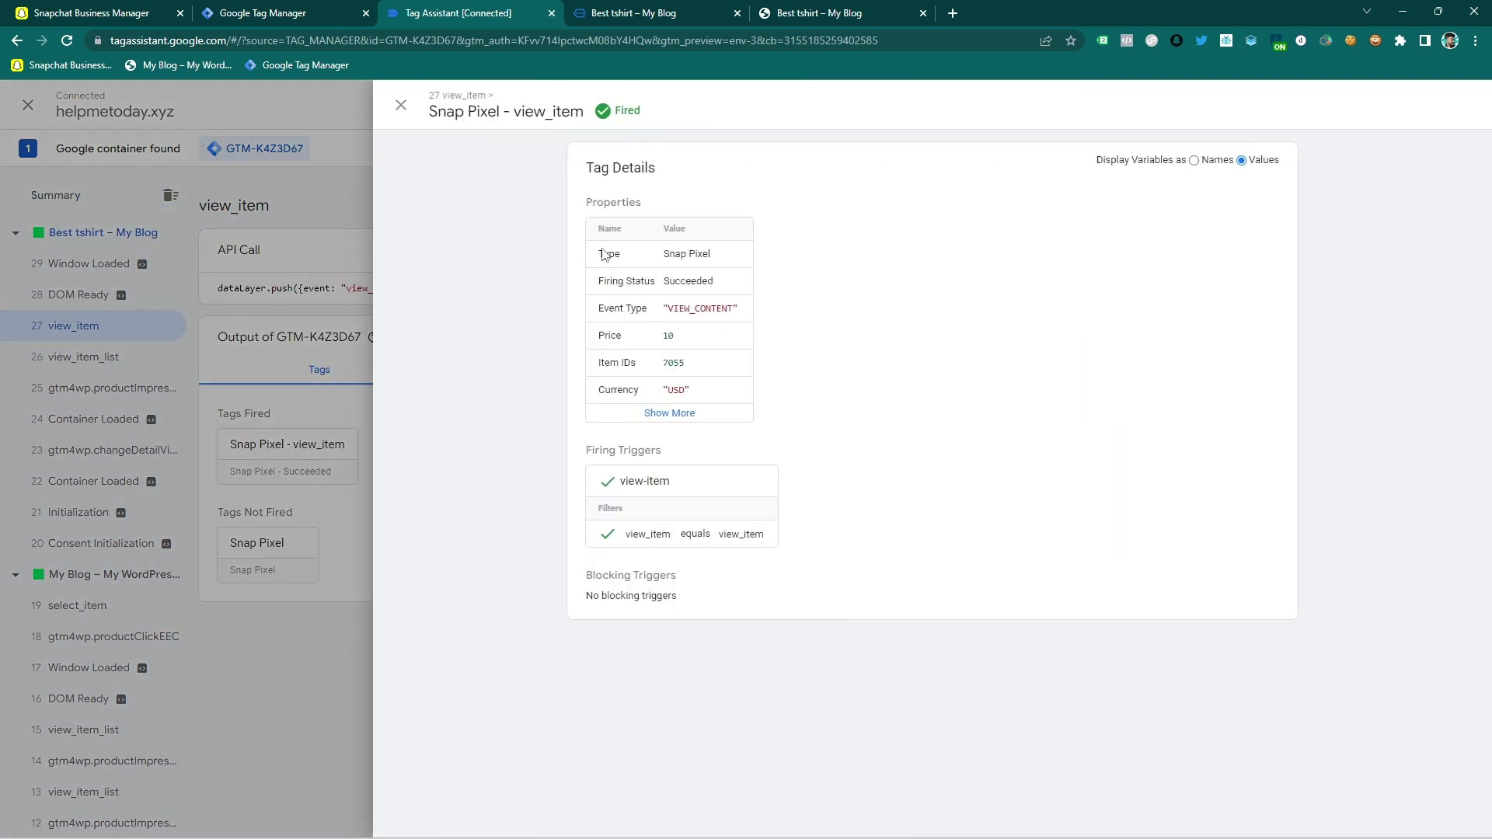
pyautogui.moveTo(604, 254); pyautogui.dragTo(712, 368)
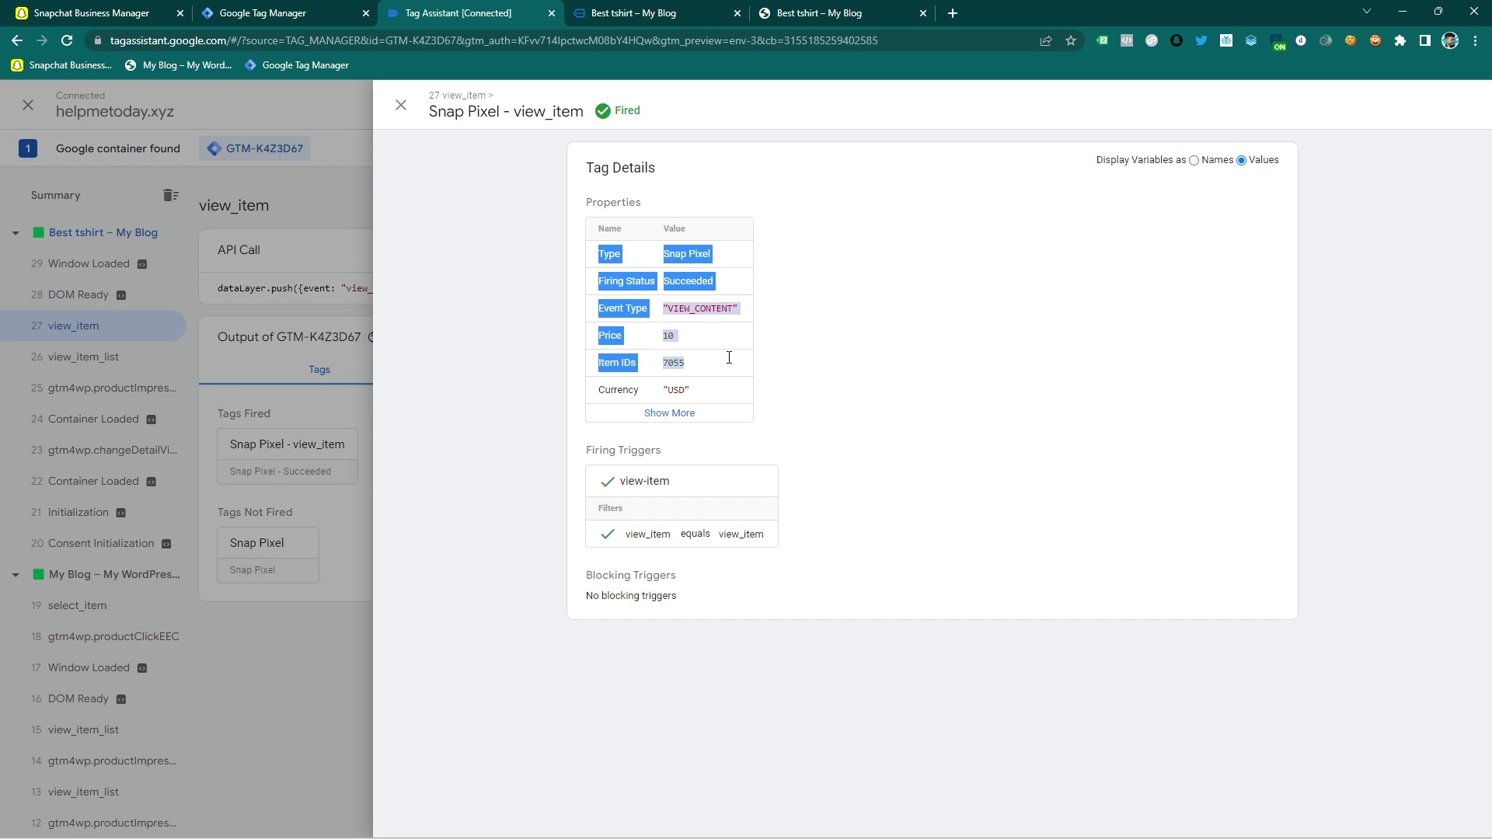
pyautogui.click(859, 334)
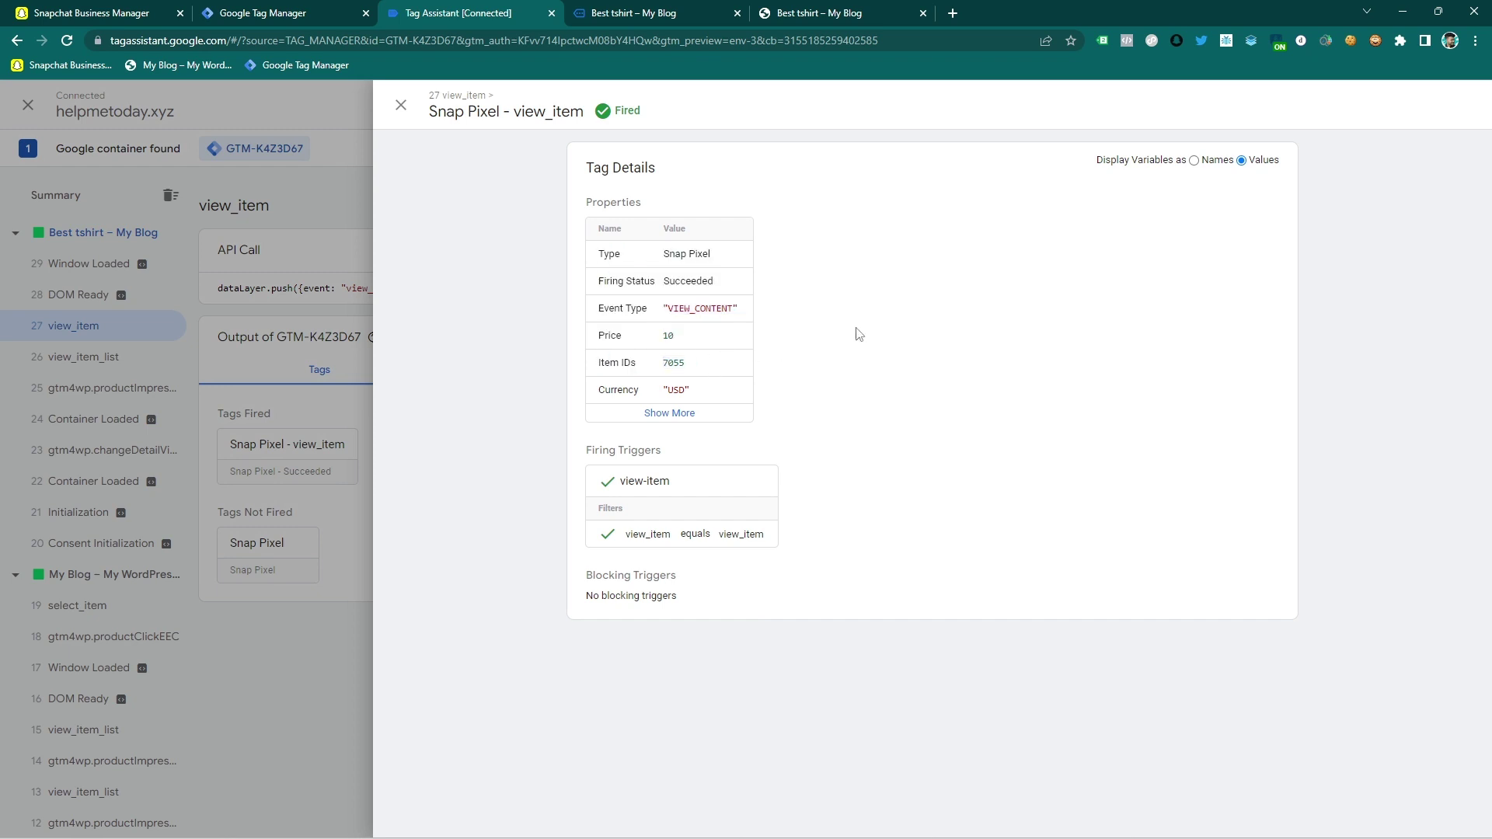
pyautogui.click(659, 21)
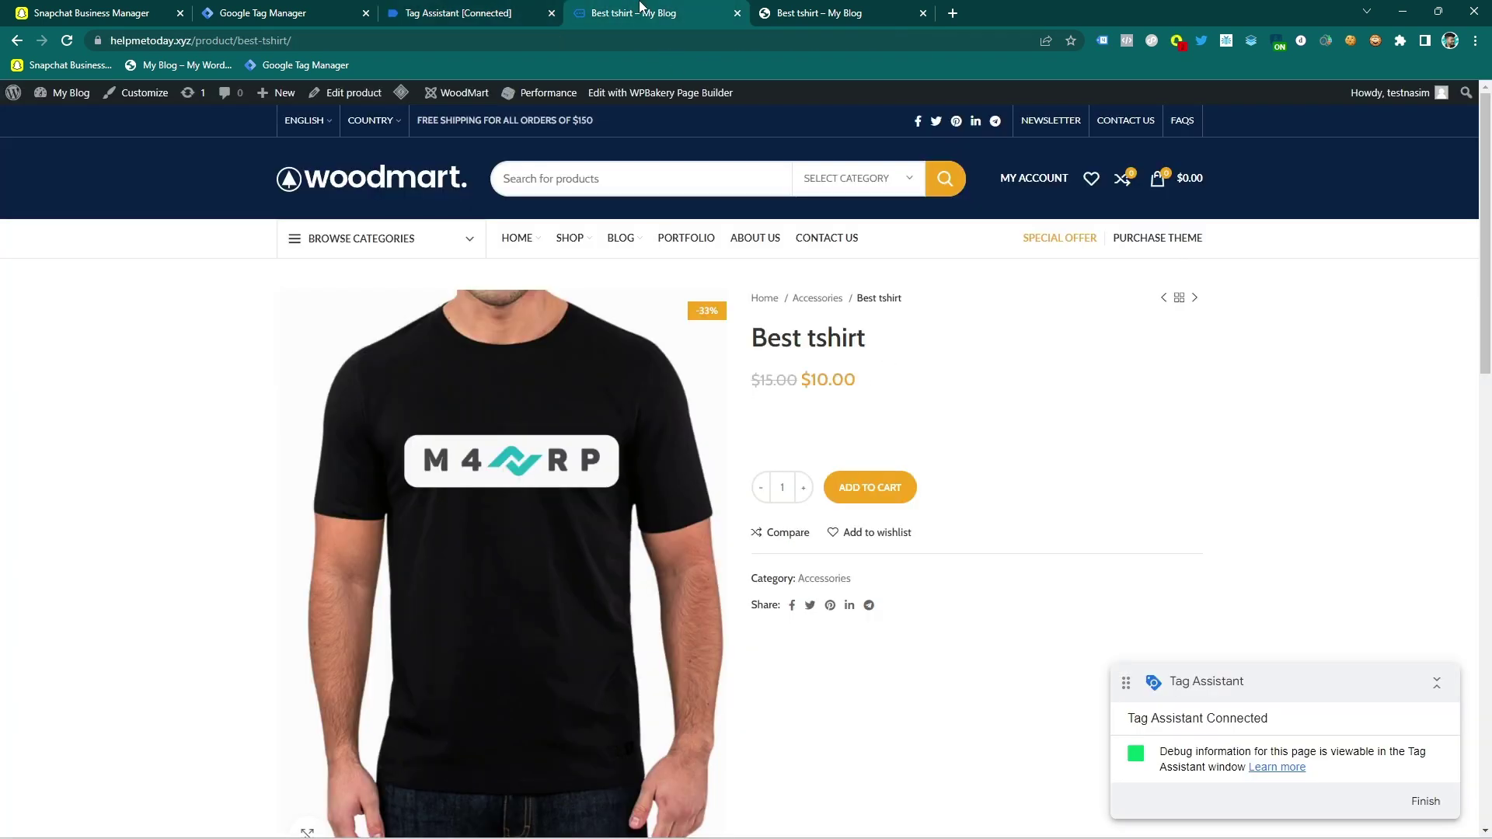
# In Snap Pixel Helper, review the second request's VIEW_CONTENT details, Microdata and DataLayer contents.
pyautogui.click(1177, 41)
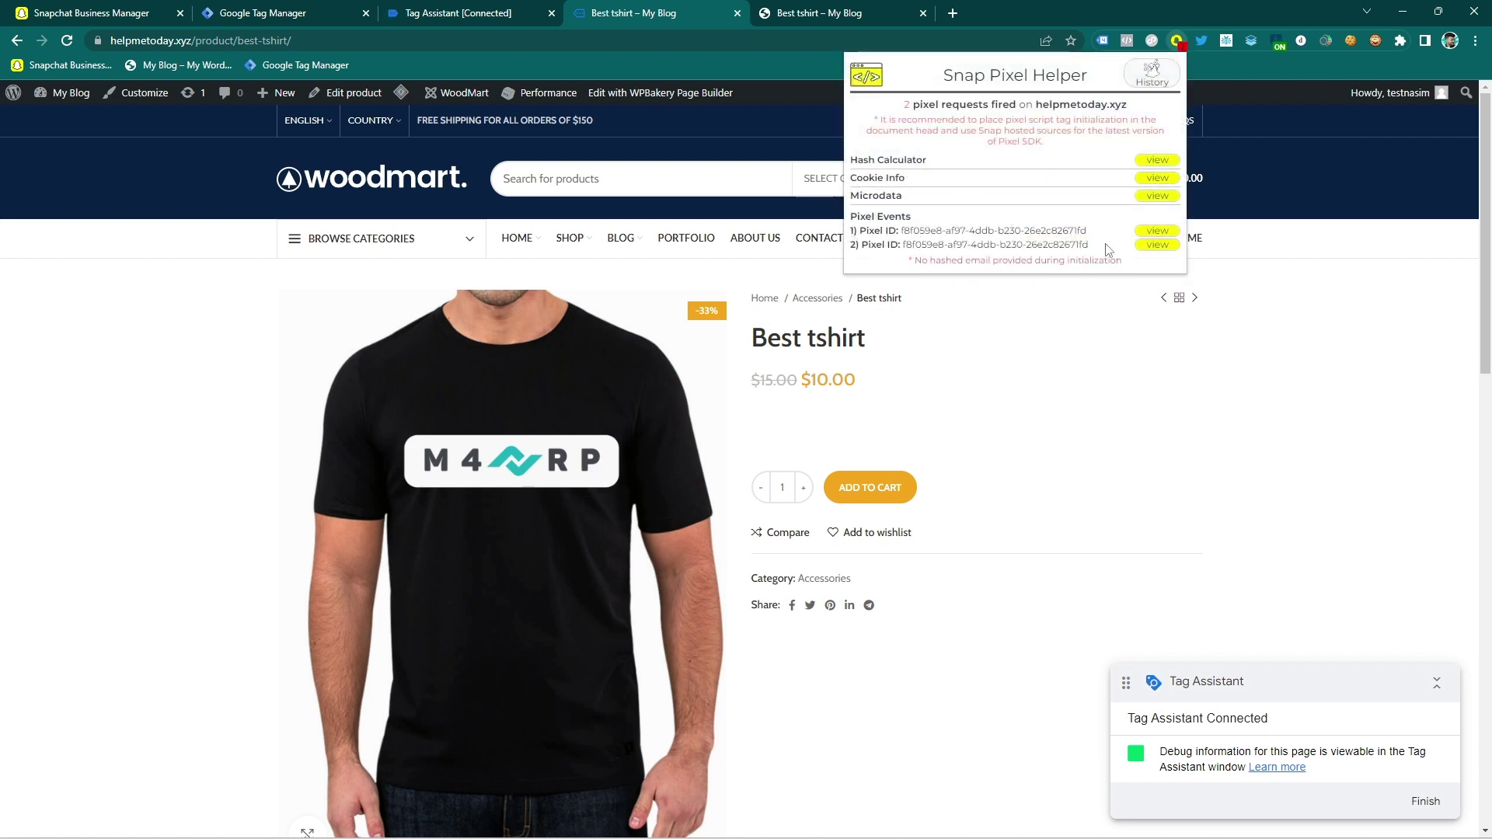
pyautogui.click(1165, 247)
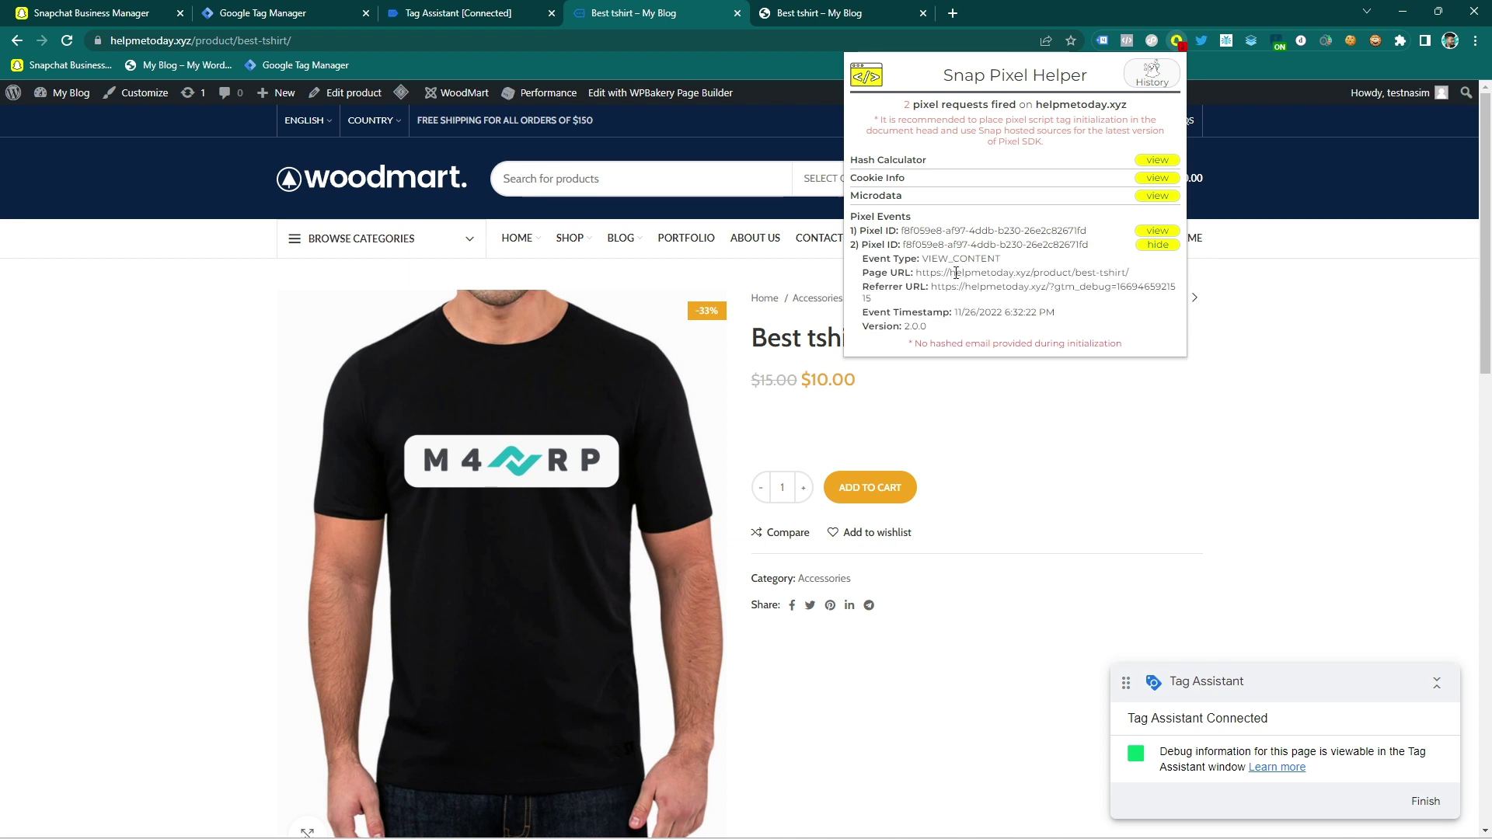
pyautogui.click(1144, 199)
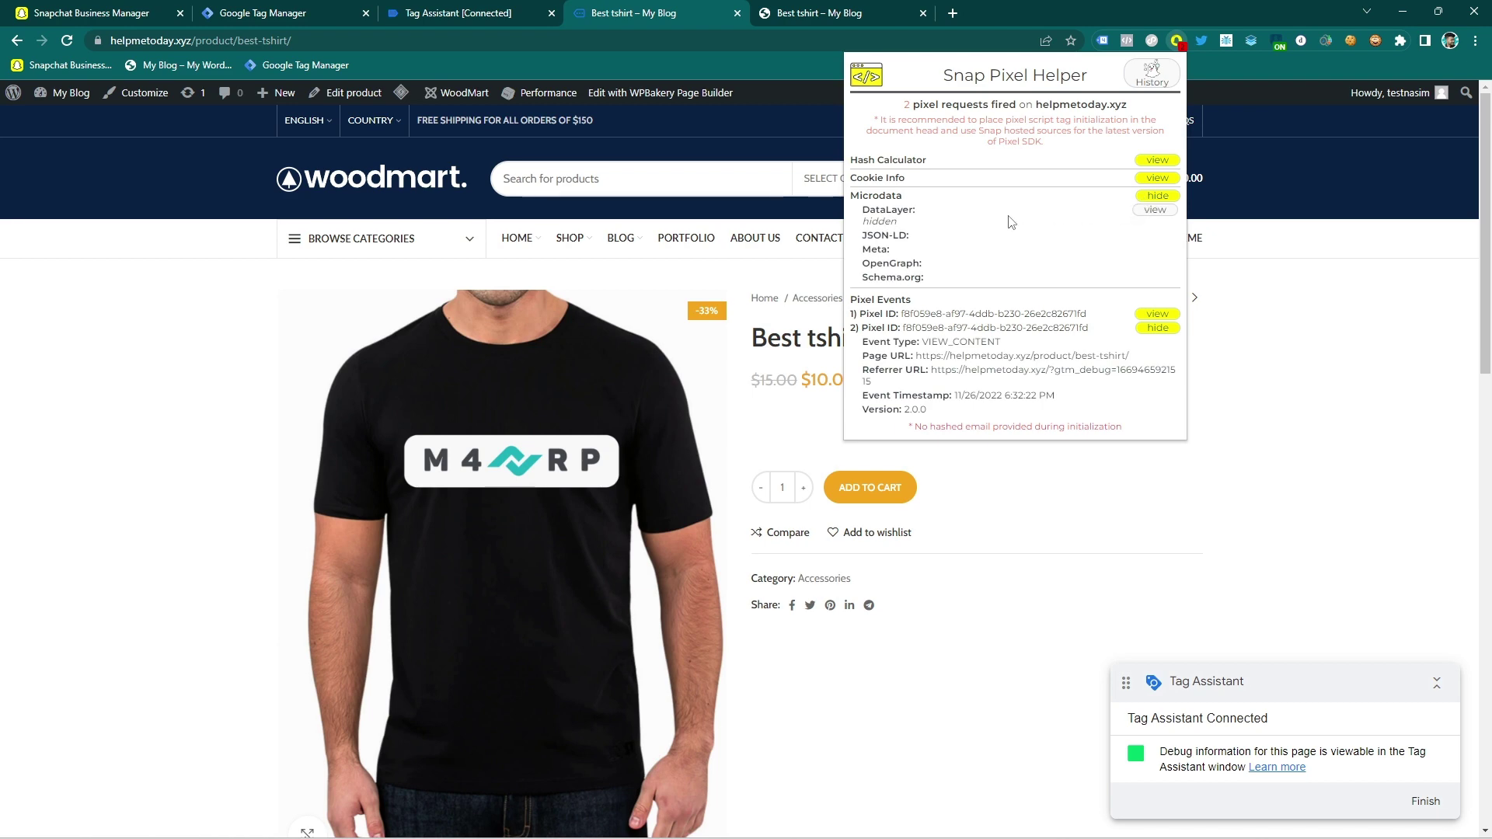
pyautogui.click(1142, 212)
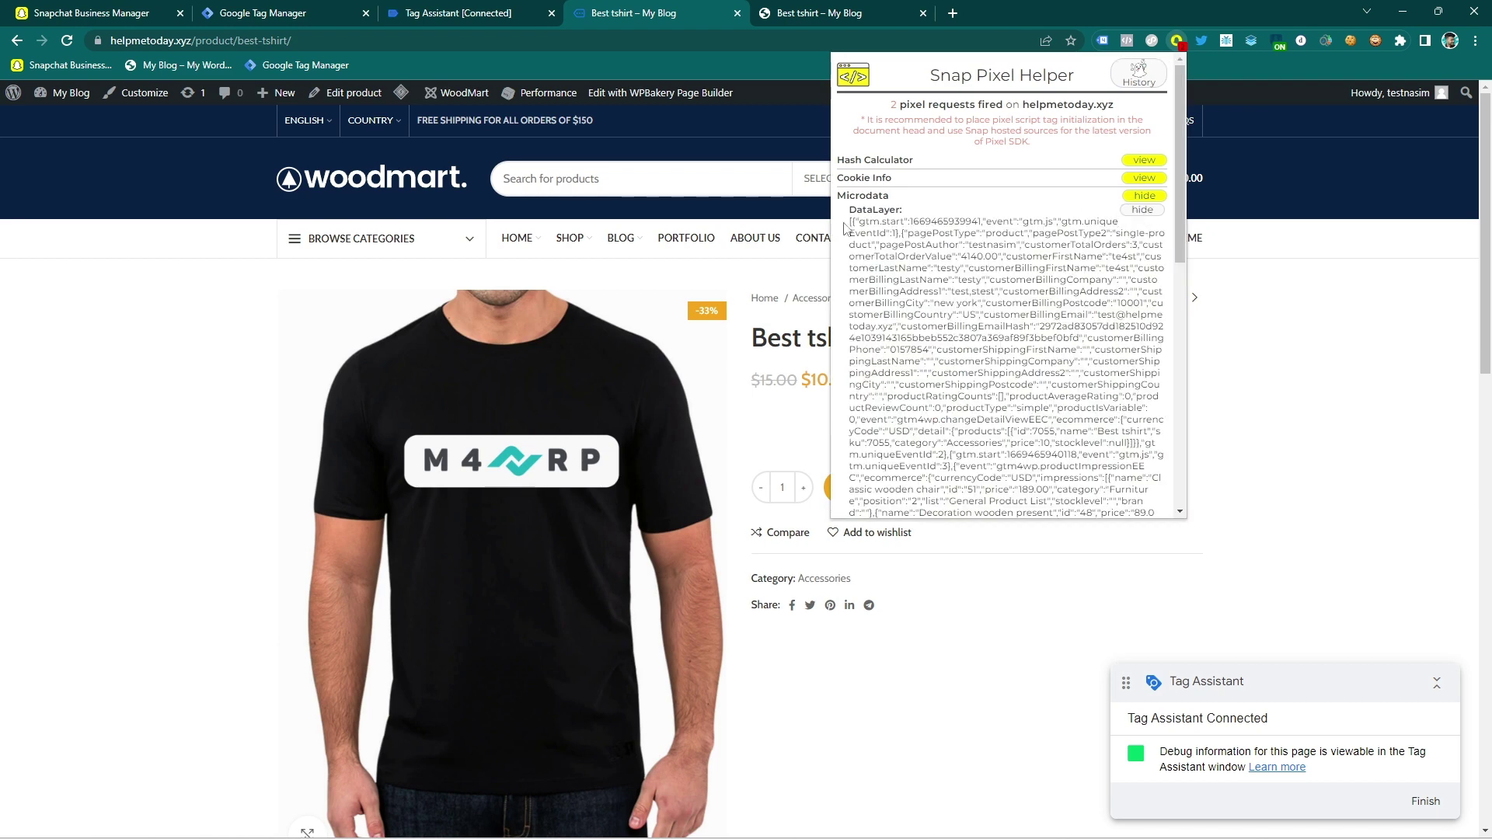
pyautogui.moveTo(852, 220); pyautogui.dragTo(1010, 366)
pyautogui.scroll(-10, 1010, 326)
pyautogui.click(985, 350)
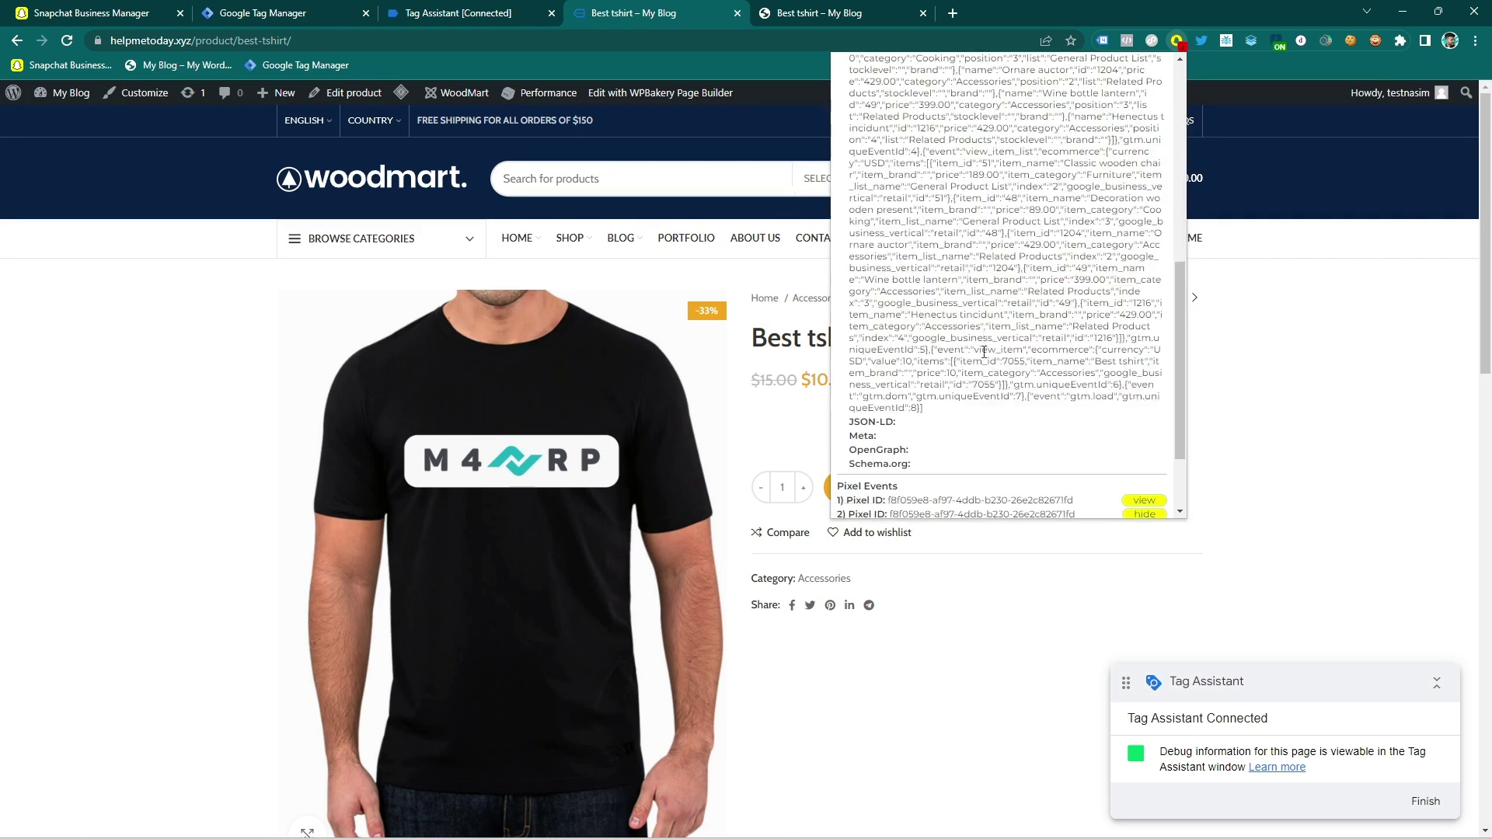
pyautogui.scroll(10, 980, 343)
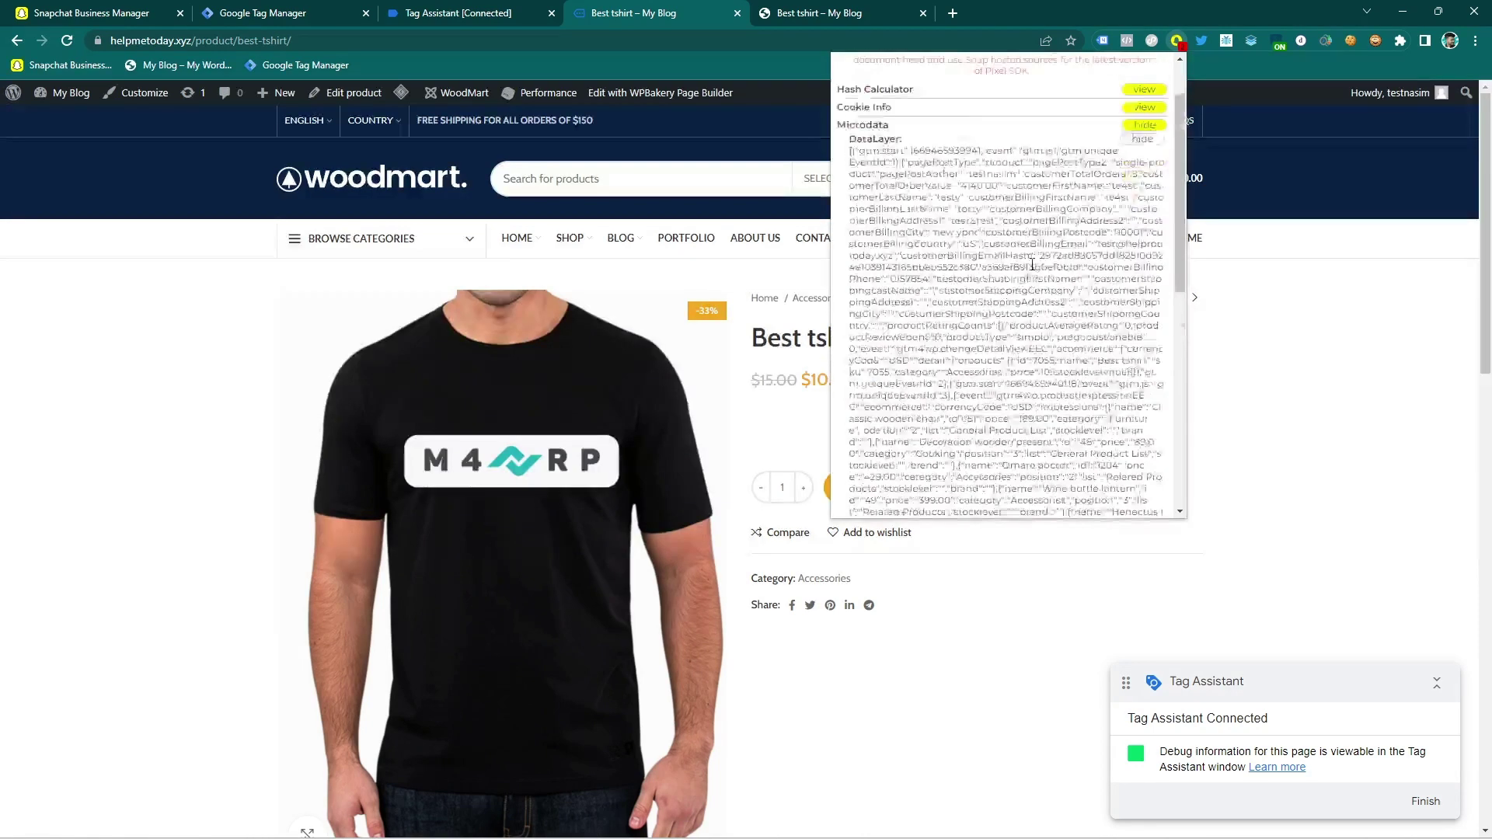
pyautogui.click(1140, 211)
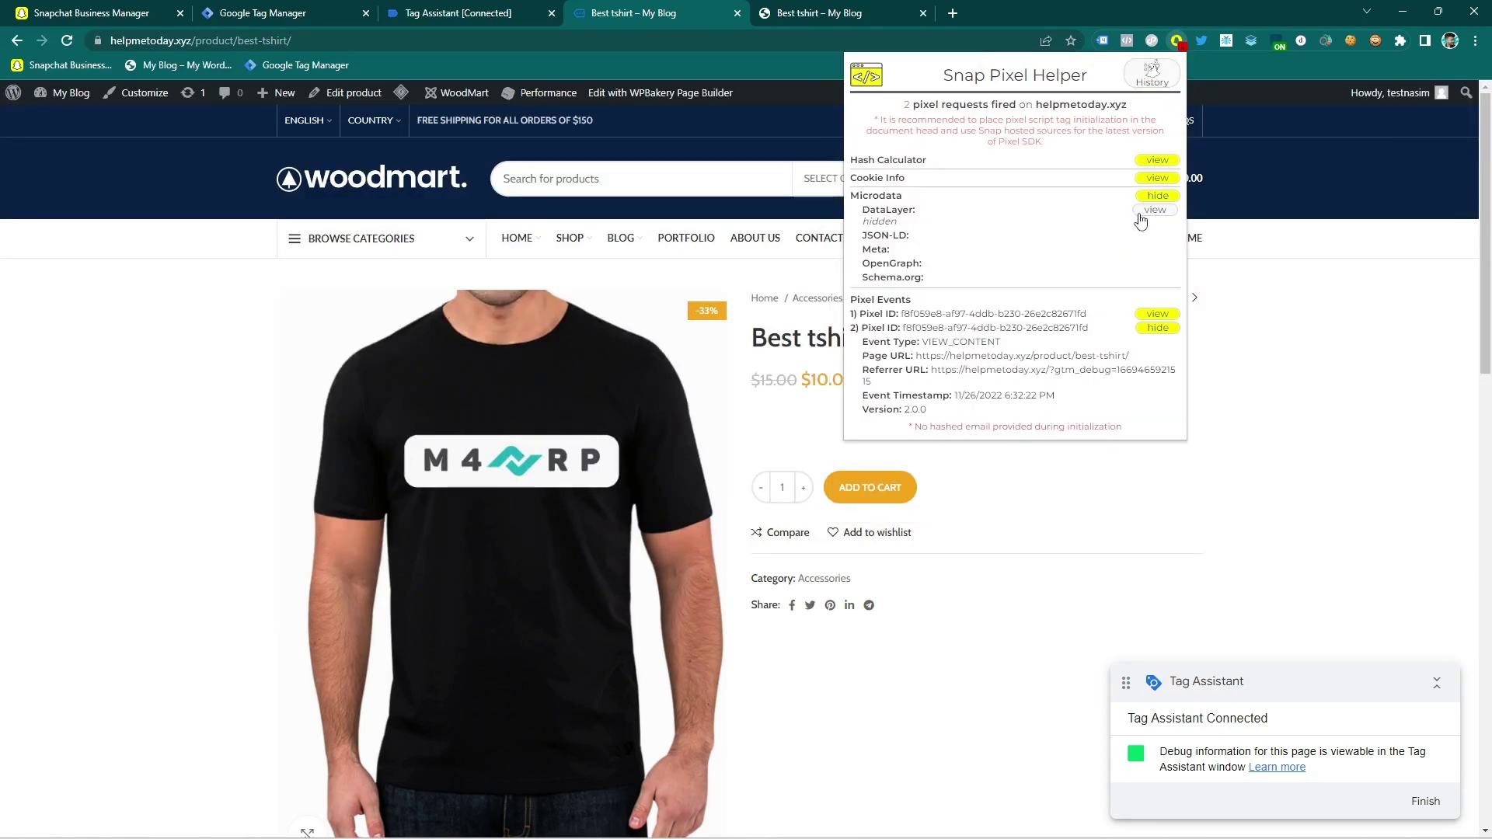